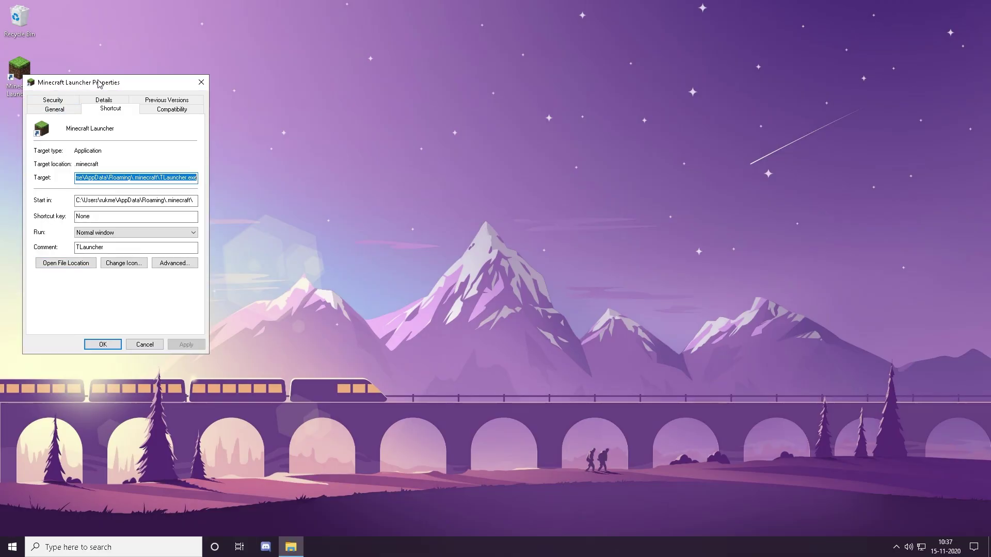
- Enable Disable fullscreen optimizations in the compatibility settings of the Minecraft Launcher shortcut
{"action": "left_click_drag", "start_coordinate": [100, 83], "coordinate": [469, 141]}
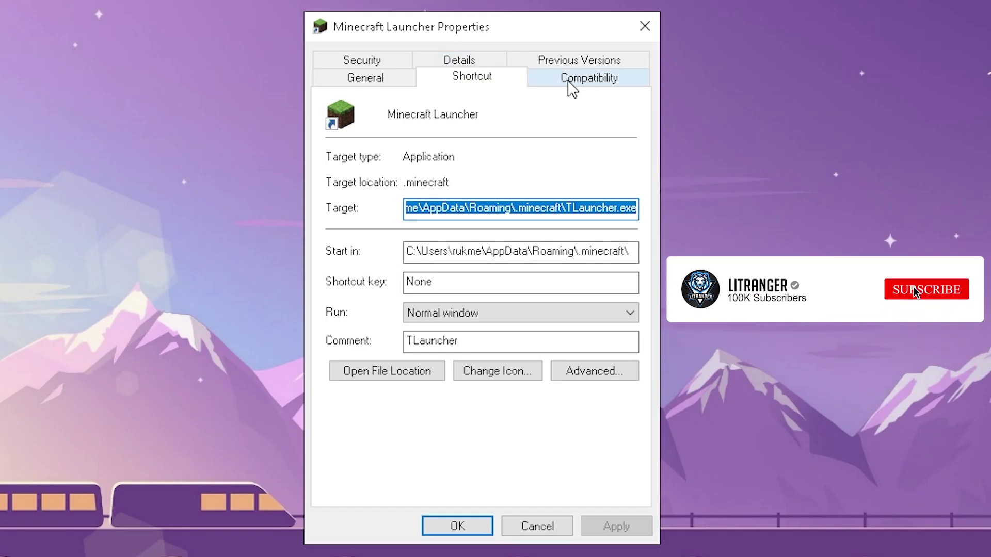
{"action": "left_click", "coordinate": [577, 84]}
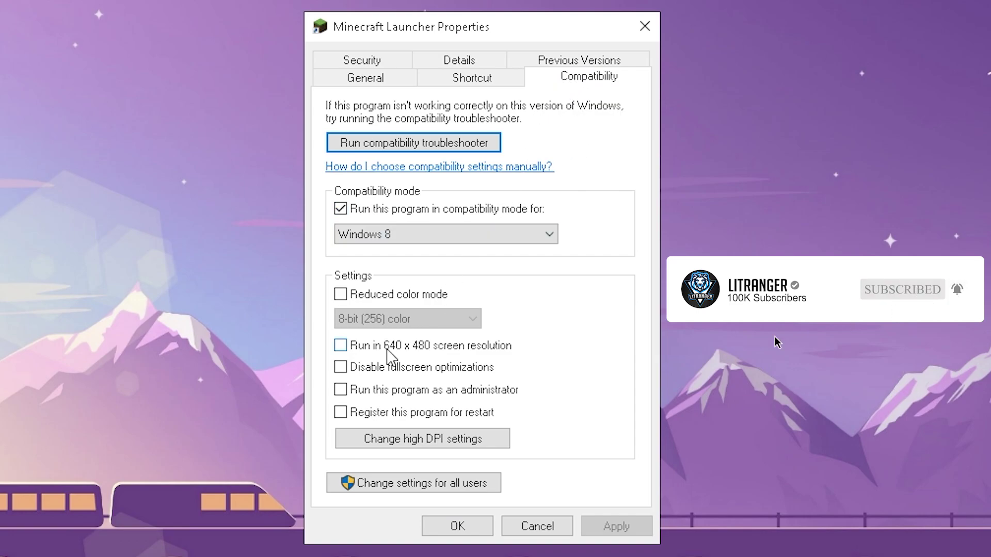
{"action": "left_click", "coordinate": [355, 366]}
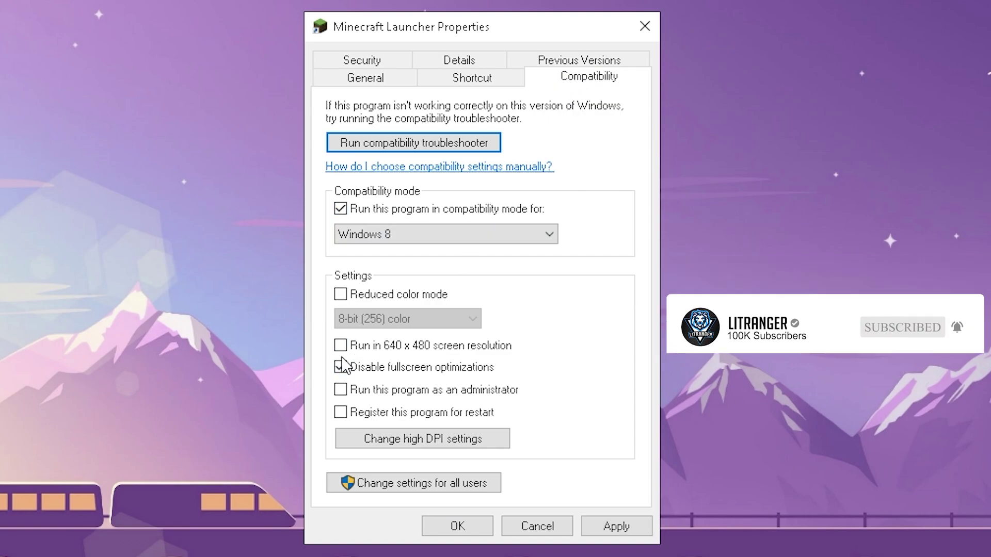
- Override the launcher's high DPI scaling behavior with scaling performed by Application, and apply the shortcut's property changes
{"action": "left_click", "coordinate": [415, 442]}
{"action": "left_click", "coordinate": [404, 407]}
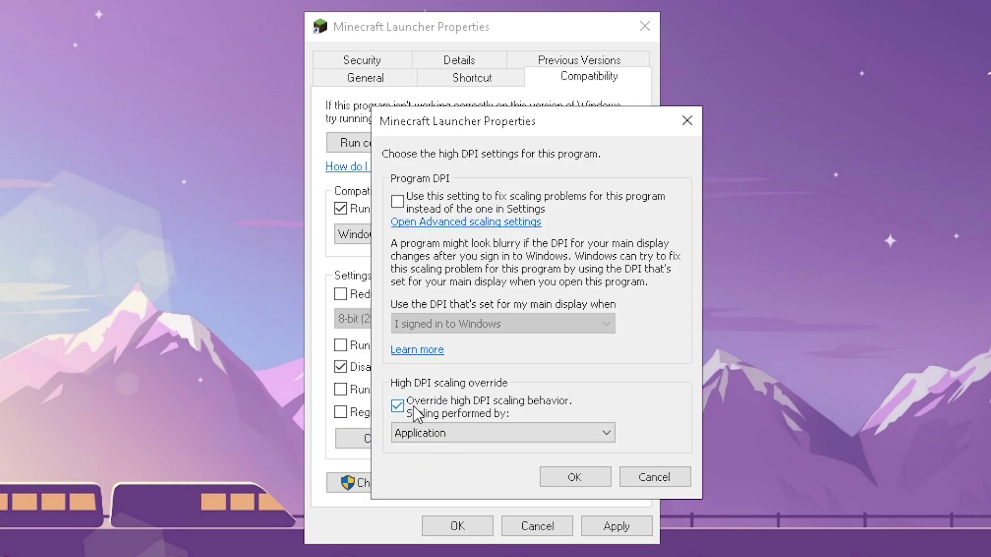
{"action": "left_click", "coordinate": [573, 479]}
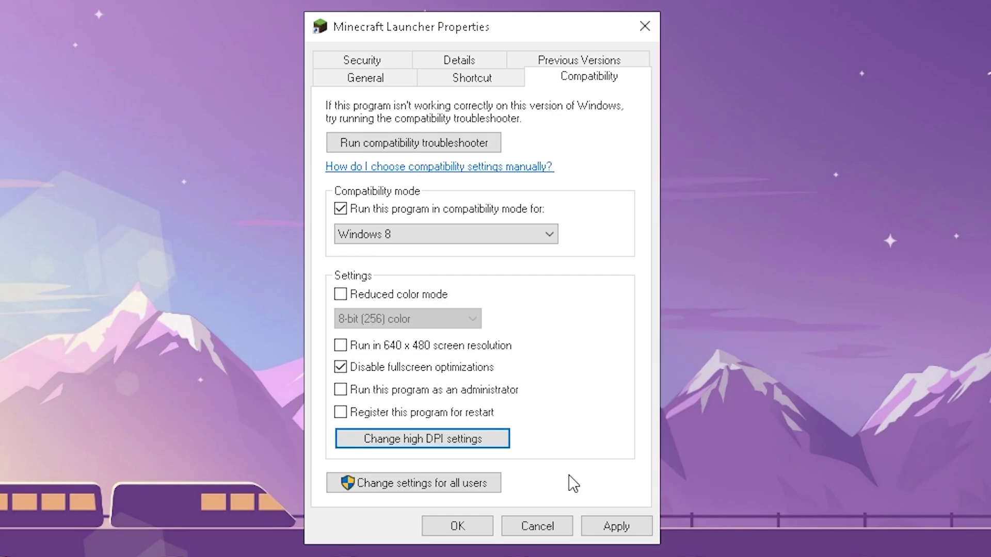
{"action": "left_click", "coordinate": [602, 526]}
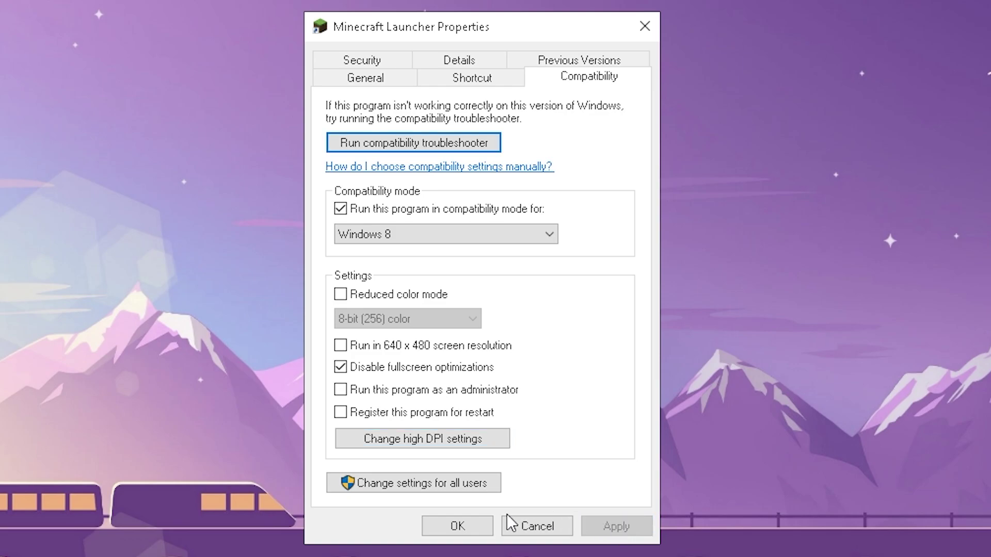
{"action": "left_click", "coordinate": [457, 526]}
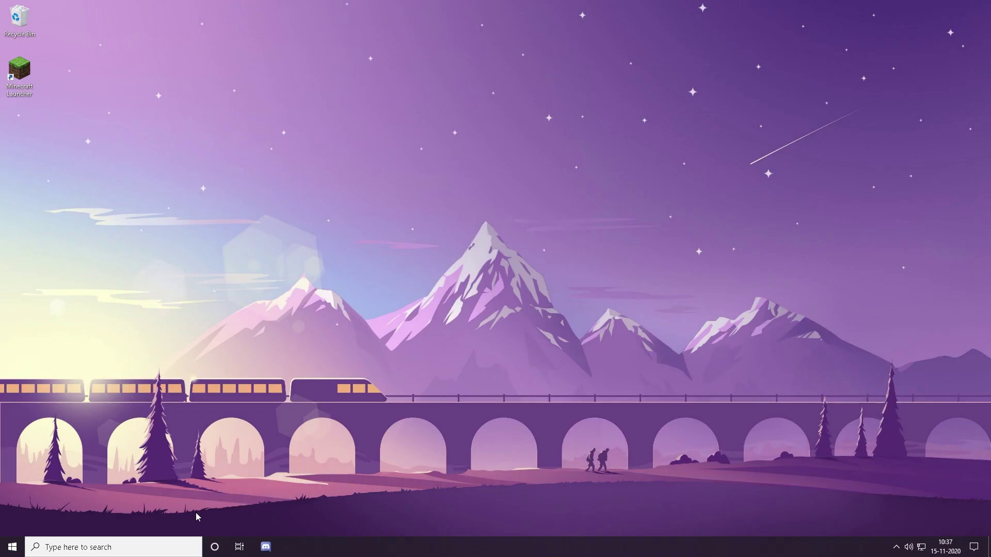
- Open the Windows Graphics settings and make sure Hardware-accelerated GPU scheduling is set to On
{"action": "left_click", "coordinate": [103, 548]}
{"action": "type", "text": "graphics settings"}
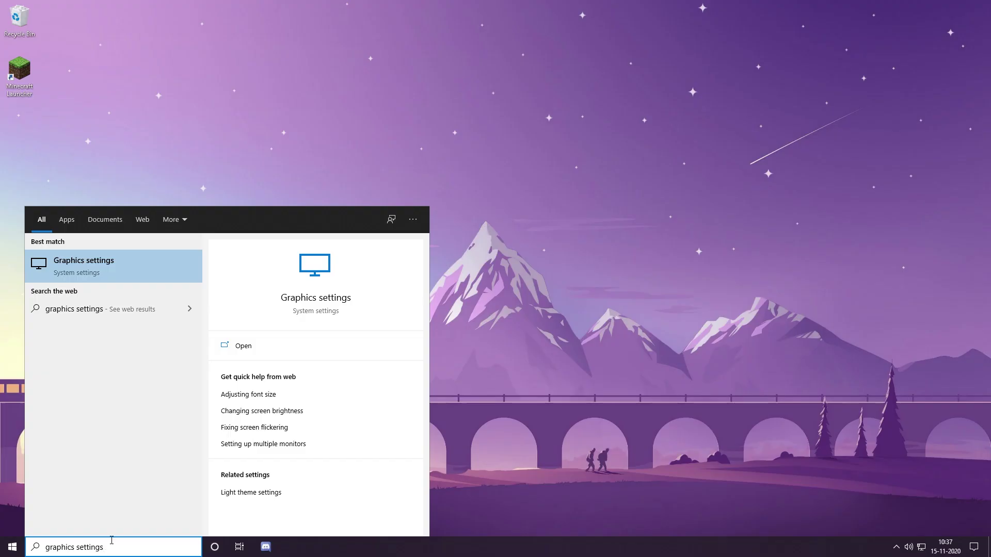
{"action": "left_click", "coordinate": [113, 269]}
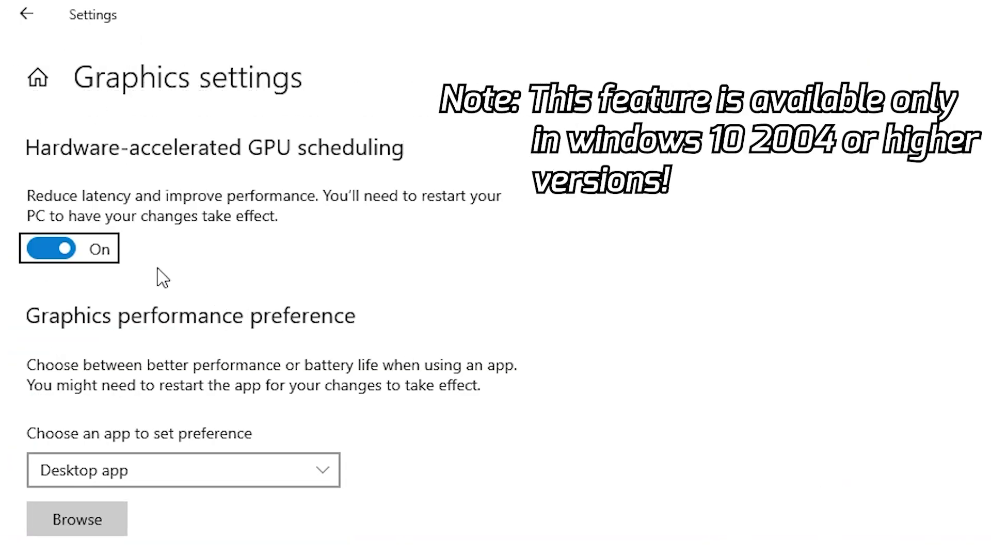
{"action": "left_click", "coordinate": [50, 250]}
{"action": "left_click", "coordinate": [54, 253]}
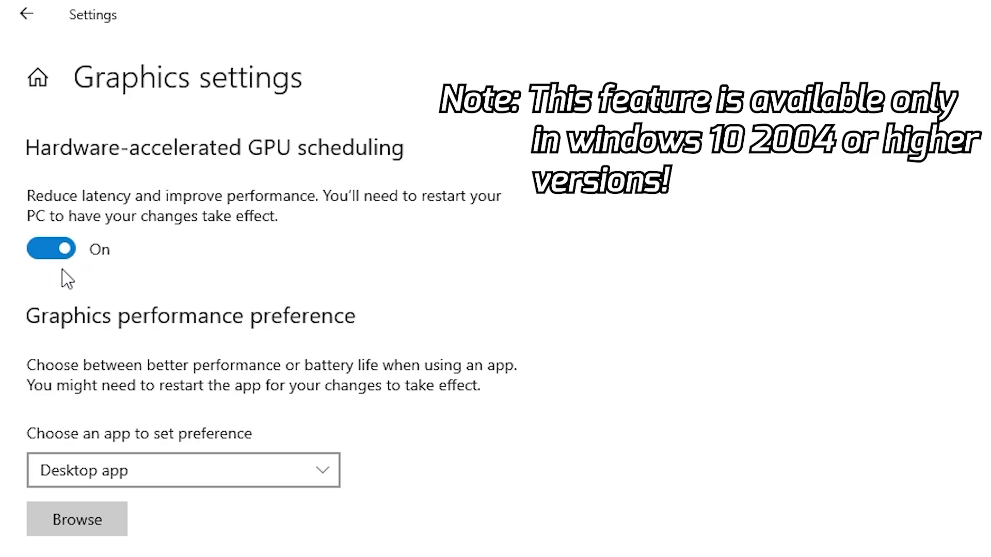
- Add the Minecraft Launcher from the Desktop folder as a desktop app to the graphics performance preference list
{"action": "left_click", "coordinate": [129, 470]}
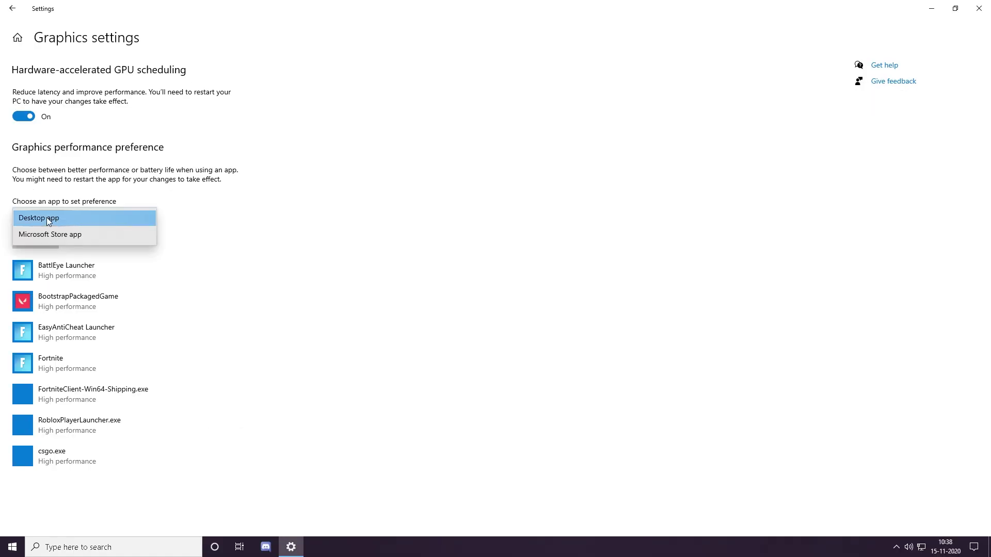
{"action": "left_click", "coordinate": [48, 220]}
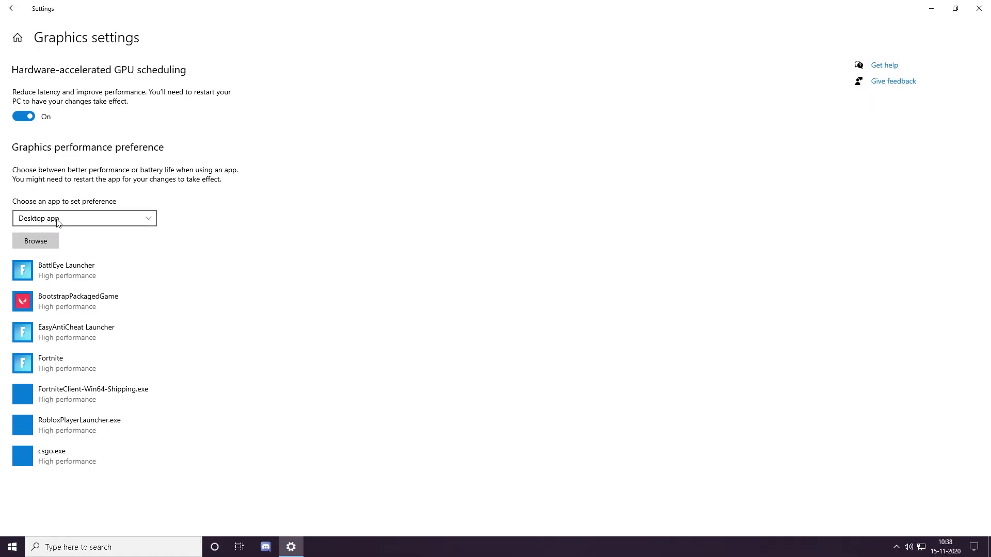
{"action": "left_click", "coordinate": [31, 248]}
{"action": "left_click", "coordinate": [122, 89]}
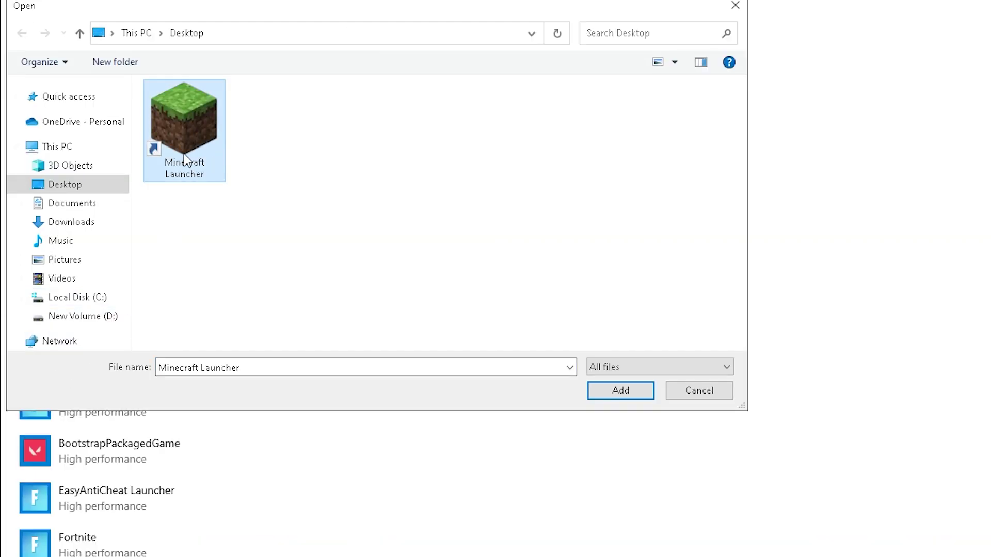
{"action": "double_click", "coordinate": [187, 150]}
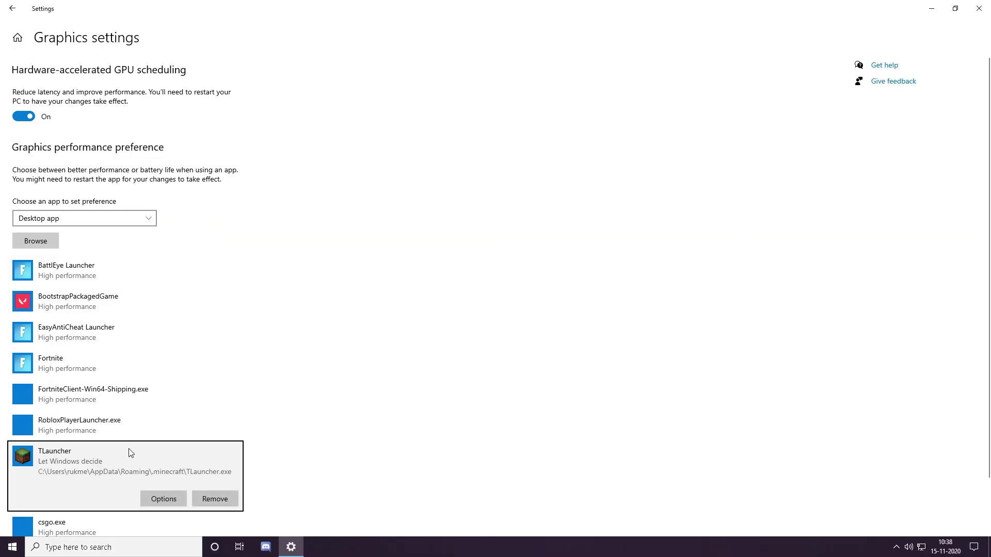
- Set TLauncher's graphics preference to High performance, save it and close the Settings window
{"action": "left_click", "coordinate": [169, 496]}
{"action": "left_click", "coordinate": [259, 335]}
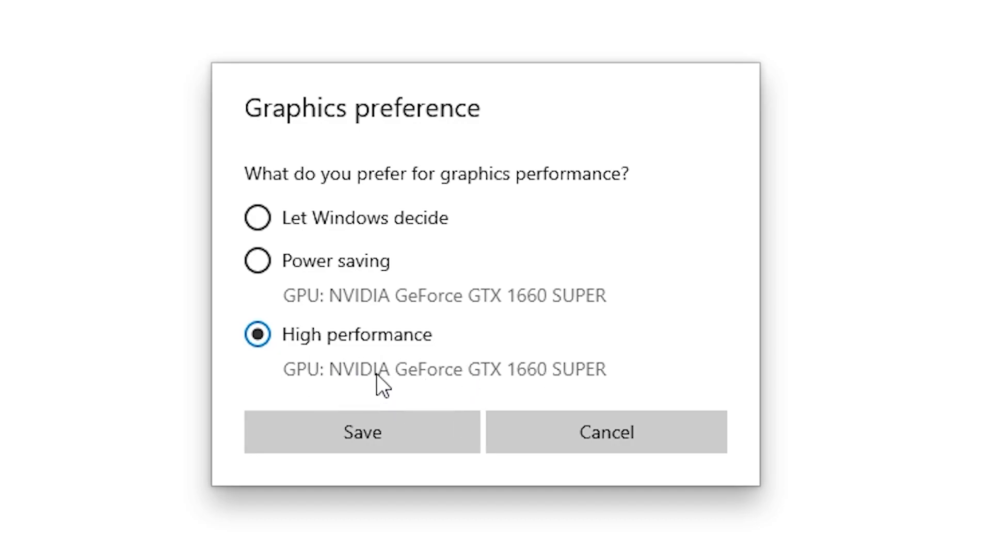
{"action": "left_click", "coordinate": [361, 444]}
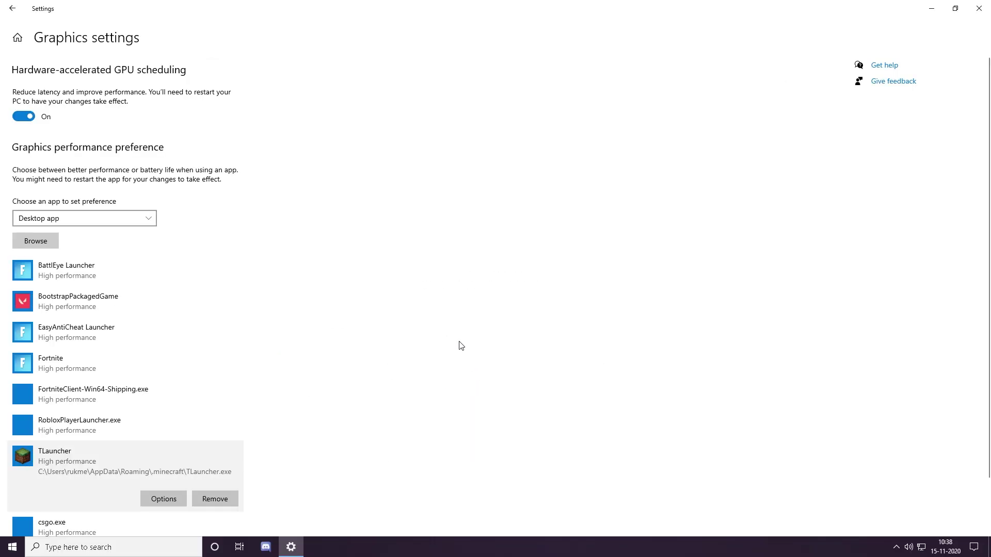
{"action": "left_click", "coordinate": [979, 12]}
- Open the Gaming category of Windows Settings and turn Xbox Game Bar off
{"action": "left_click", "coordinate": [144, 548]}
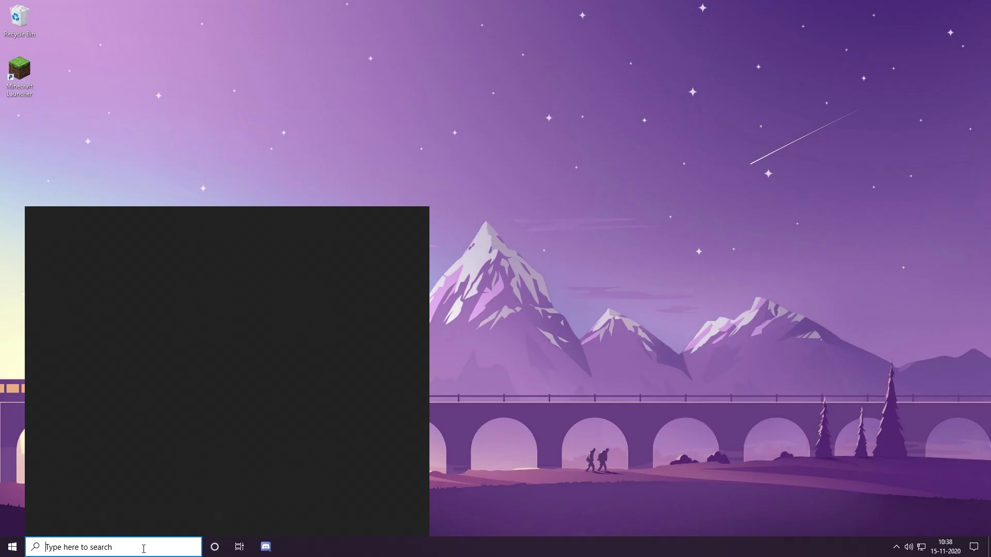
{"action": "type", "text": "settings"}
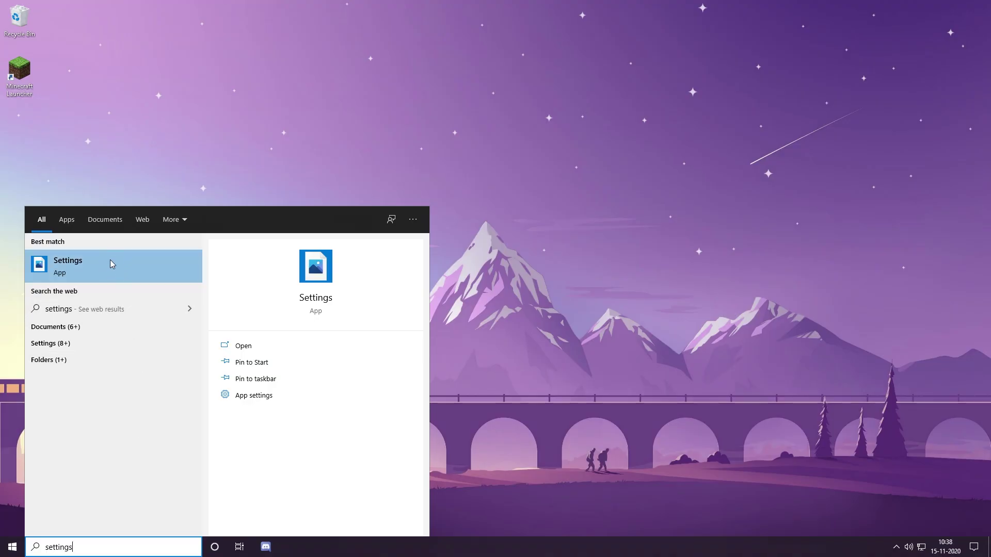
{"action": "left_click", "coordinate": [112, 263]}
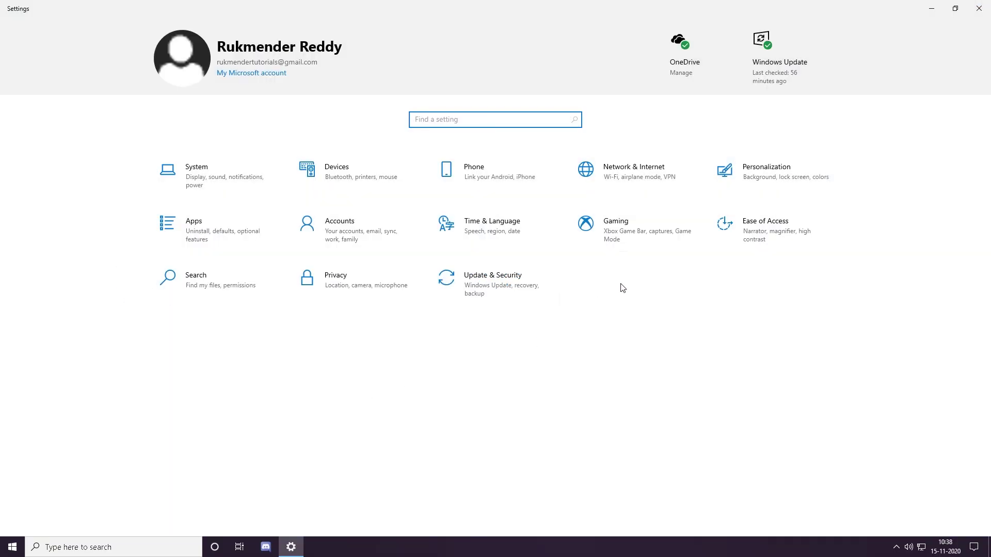
{"action": "left_click", "coordinate": [638, 241]}
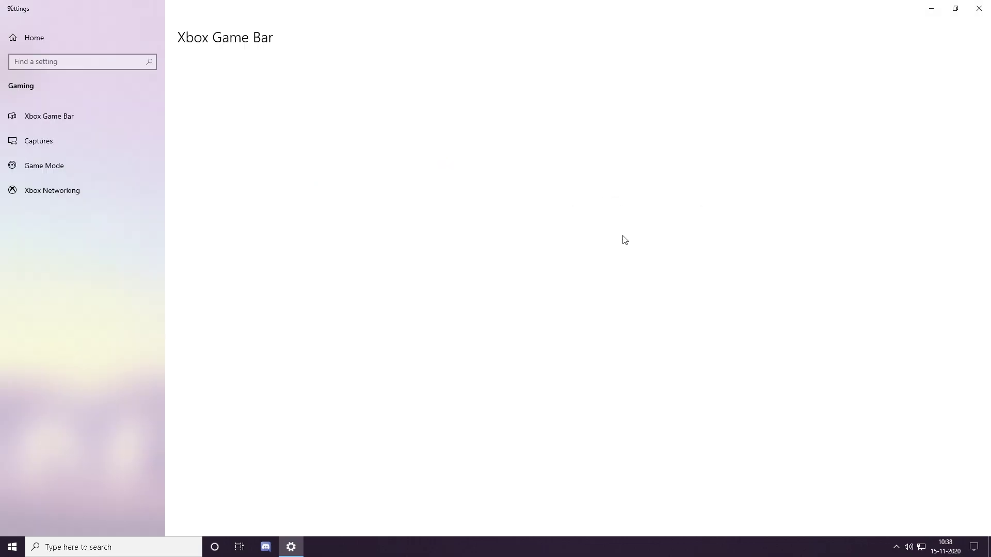
{"action": "left_click", "coordinate": [188, 119]}
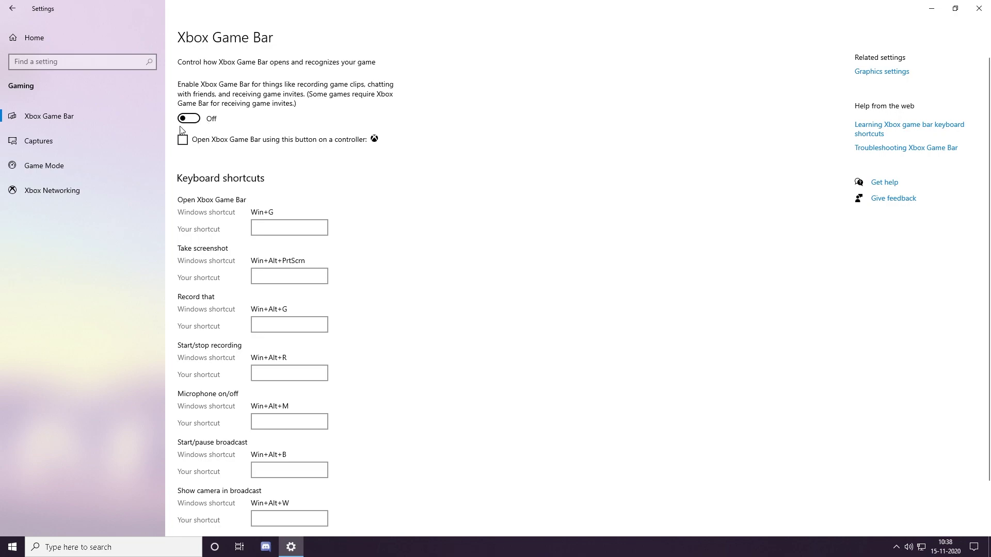
- Check the Game Mode setting and open the Update & Security category from the Settings home page
{"action": "left_click", "coordinate": [55, 168]}
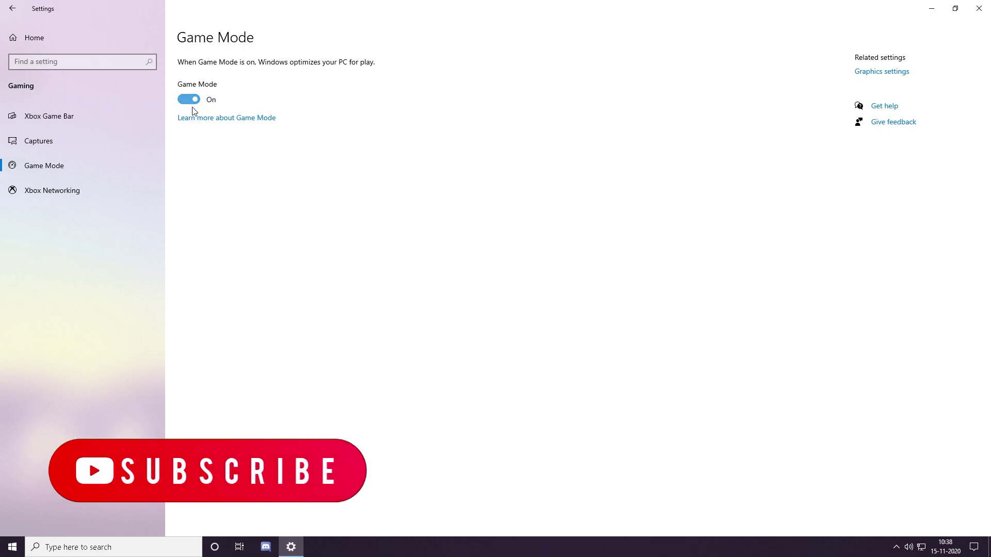
{"action": "left_click", "coordinate": [12, 9]}
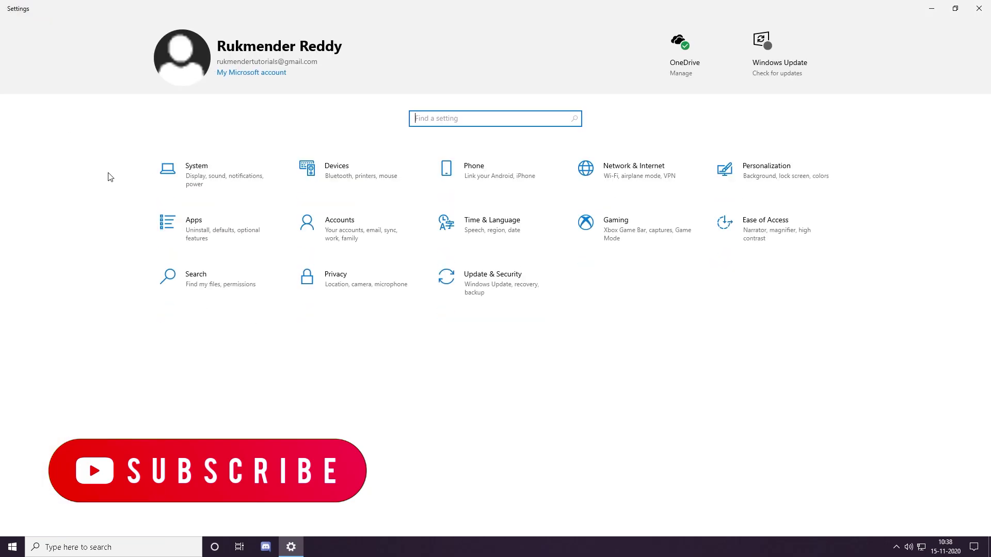
{"action": "left_click", "coordinate": [495, 284]}
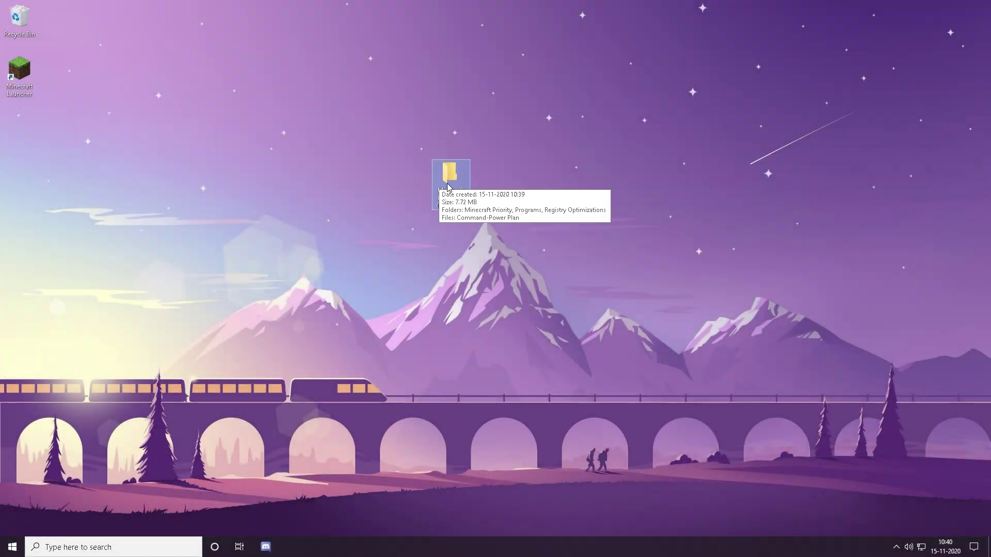
- Open the Command-Power Plan text file in the Minecraft FPS Boost (LitRanger) folder and copy its powercfg command line
{"action": "left_click_drag", "start_coordinate": [523, 120], "coordinate": [467, 155]}
{"action": "double_click", "coordinate": [461, 189]}
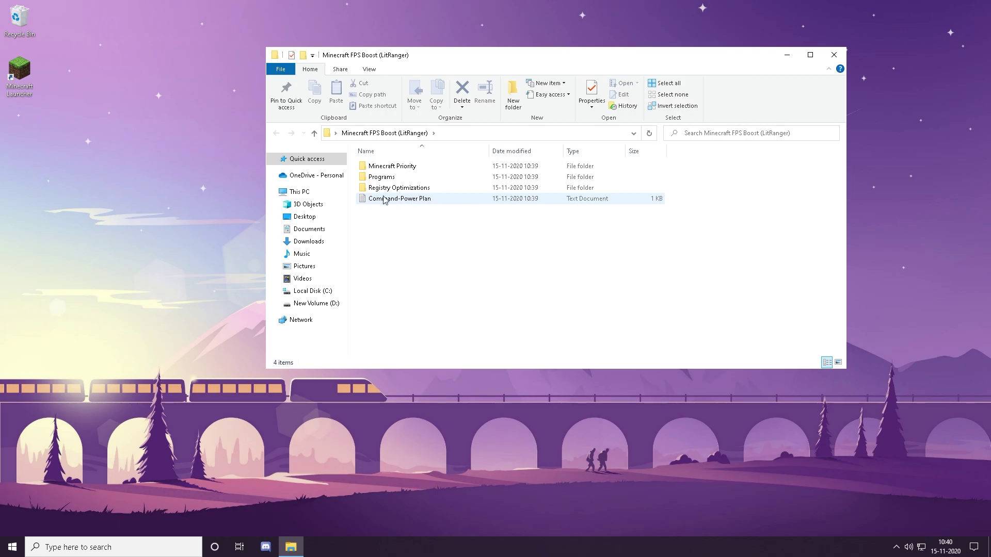
{"action": "double_click", "coordinate": [391, 200]}
{"action": "left_click_drag", "start_coordinate": [473, 150], "coordinate": [272, 135]}
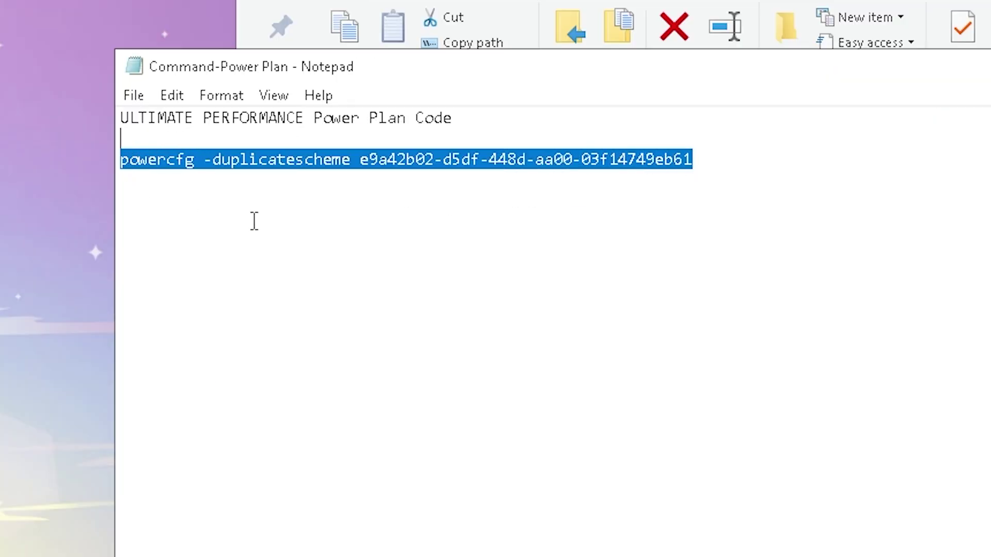
{"action": "right_click", "coordinate": [269, 160]}
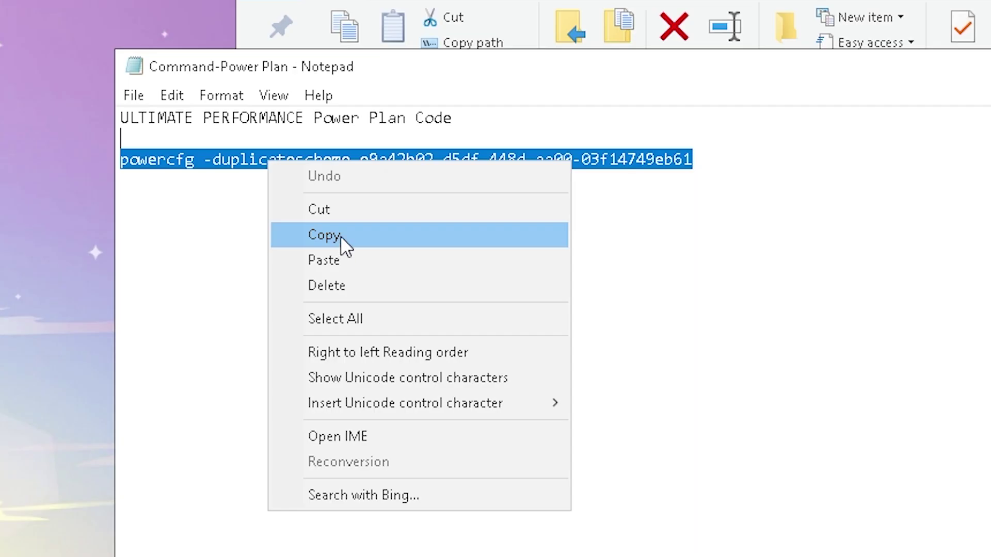
{"action": "left_click", "coordinate": [340, 235]}
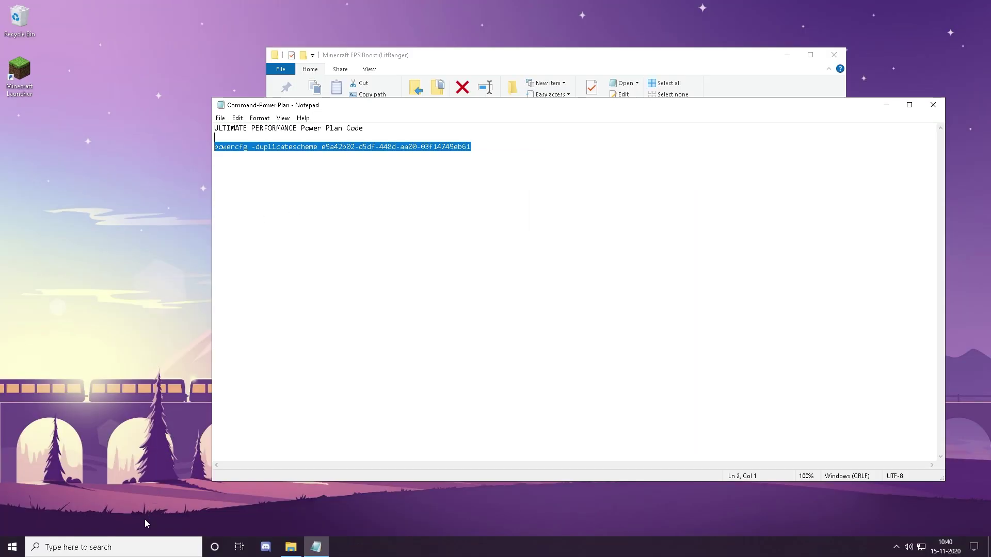
- Run "powercfg -duplicatescheme e9a42b02-d5df-448d-aa00-03f14749eb61" in Command Prompt as administrator, and close the prompt and the text file
{"action": "left_click", "coordinate": [126, 542]}
{"action": "type", "text": "cmd"}
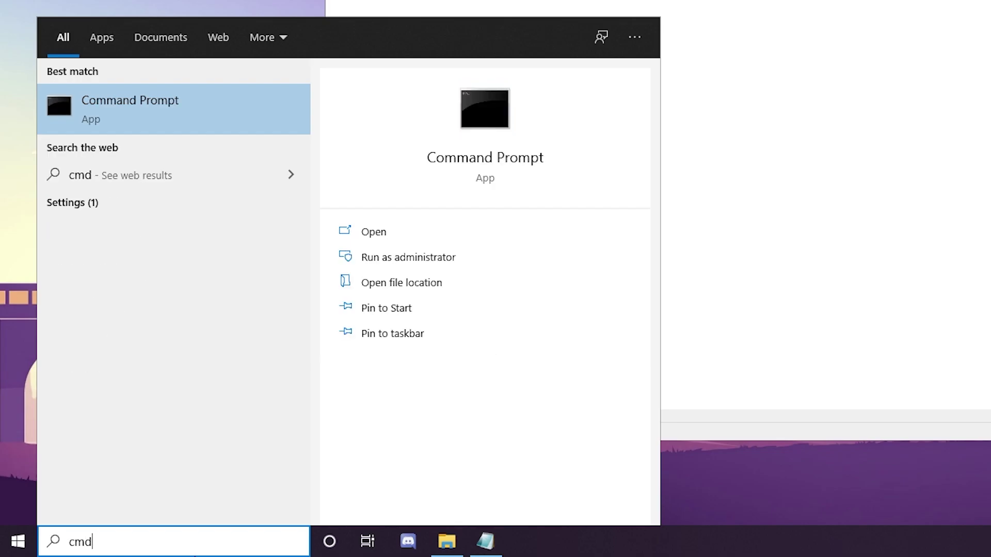
{"action": "left_click", "coordinate": [419, 259]}
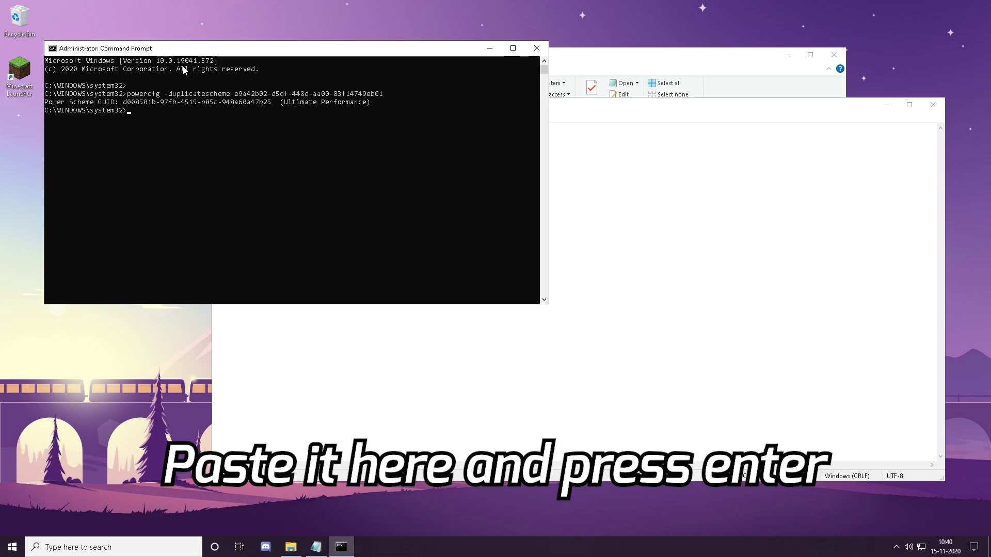
{"action": "left_click", "coordinate": [537, 48]}
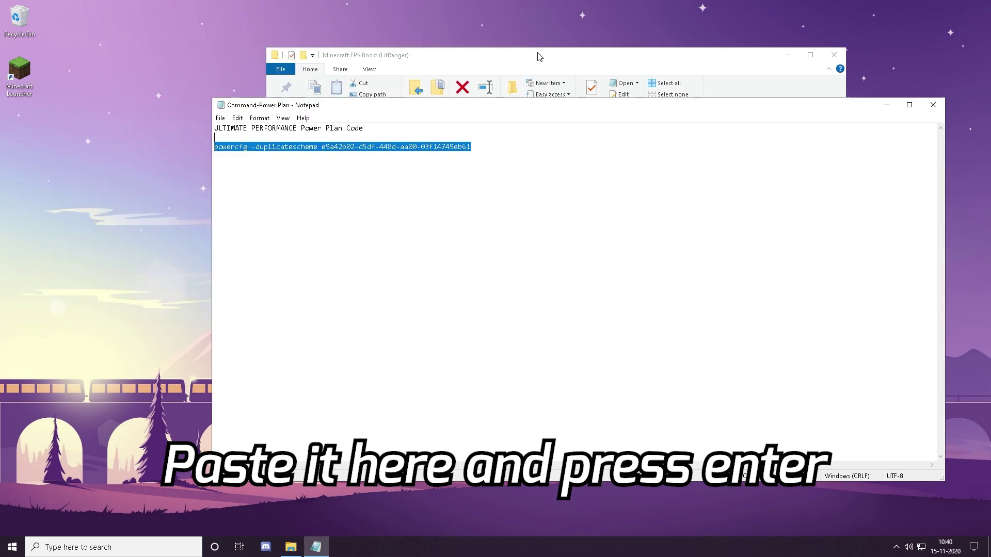
{"action": "left_click", "coordinate": [932, 105]}
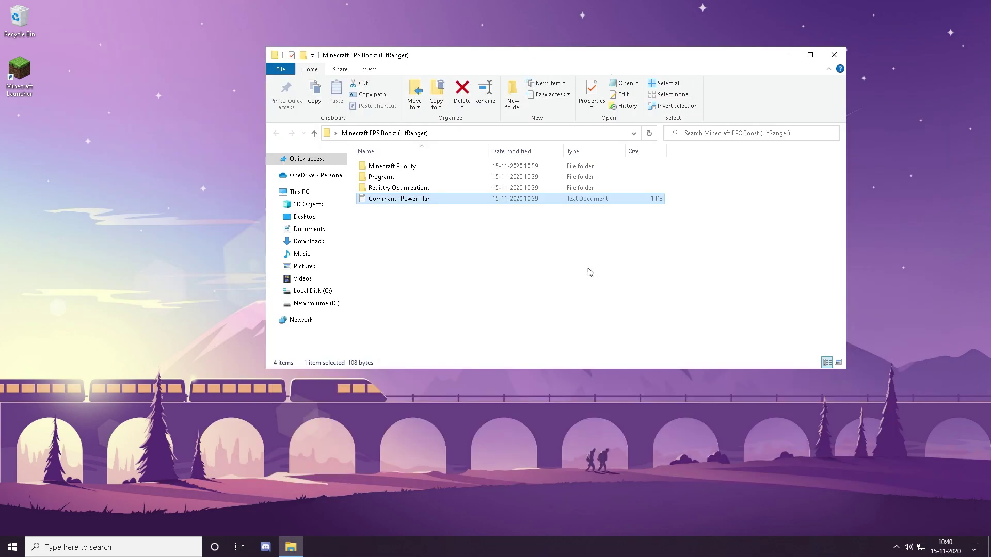
- Find the Choose a power plan page with Windows search, select Ultimate Performance under the additional plans, and close Power Options
{"action": "left_click", "coordinate": [82, 549]}
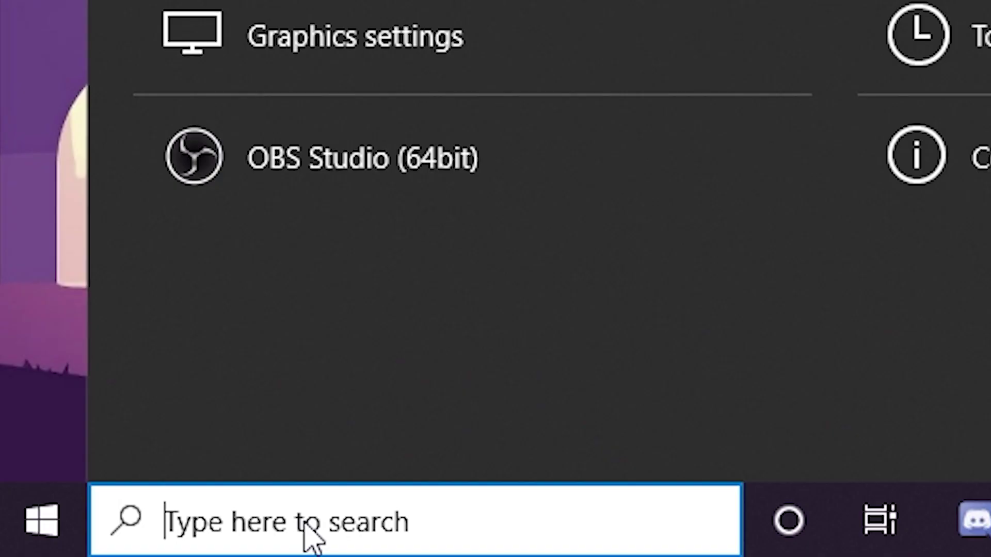
{"action": "type", "text": "choose a  powe"}
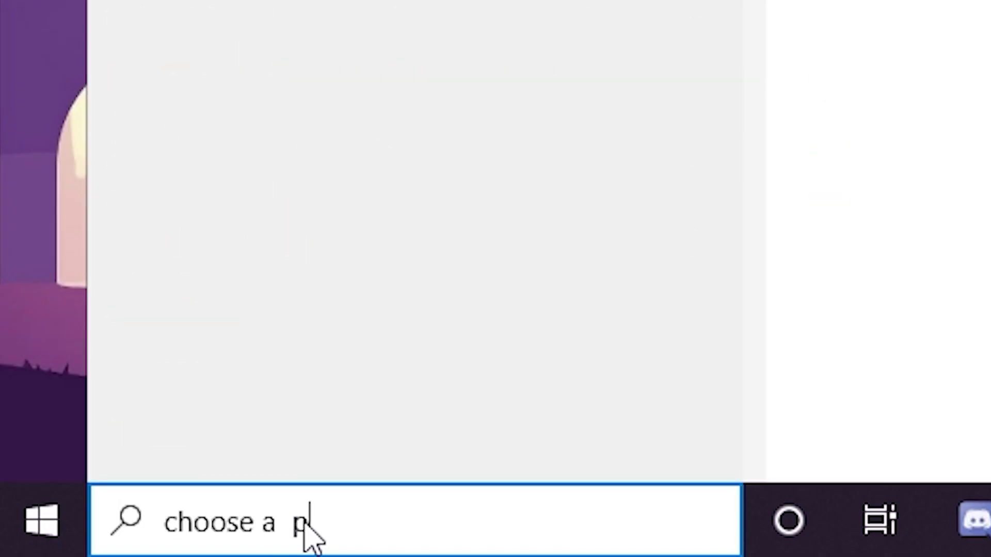
{"action": "type", "text": "r plan"}
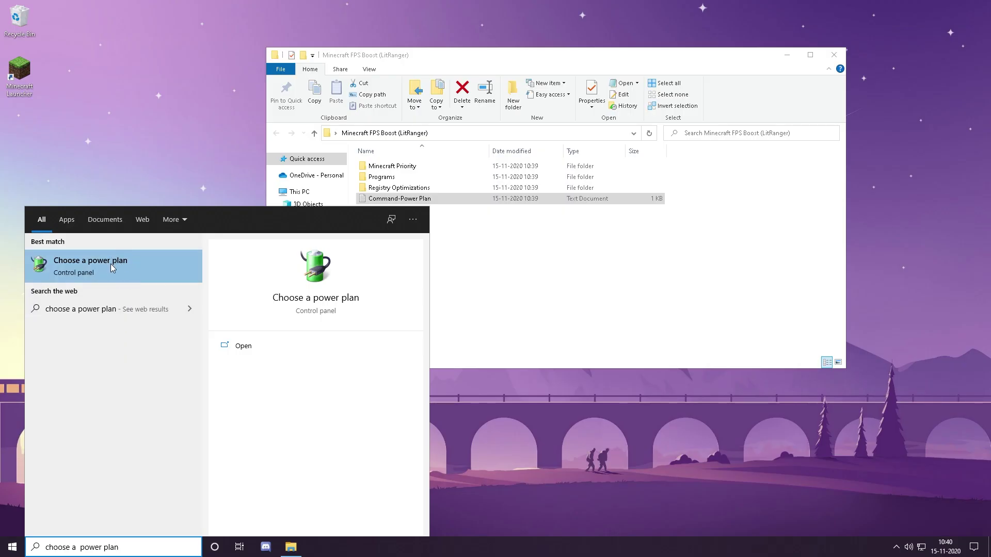
{"action": "left_click", "coordinate": [110, 265]}
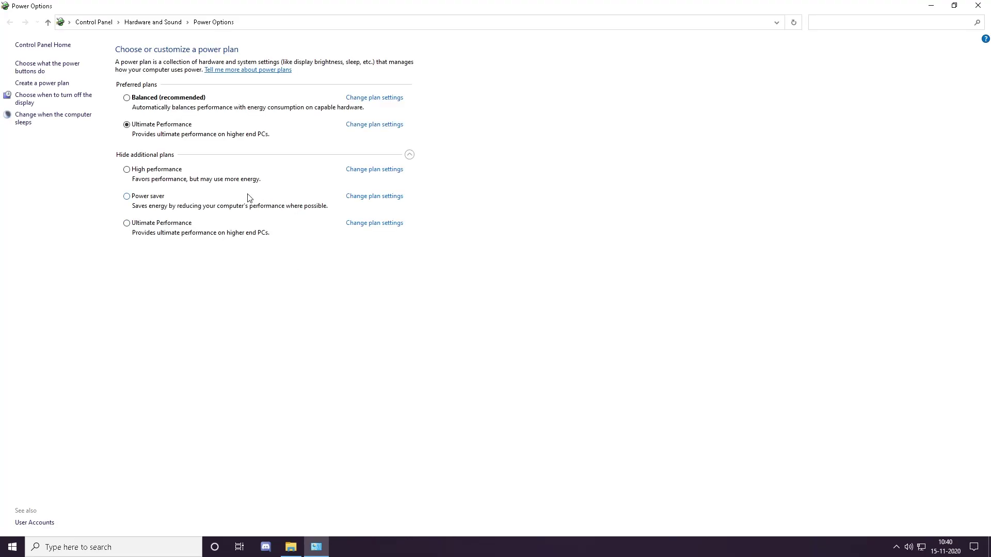
{"action": "left_click", "coordinate": [167, 224]}
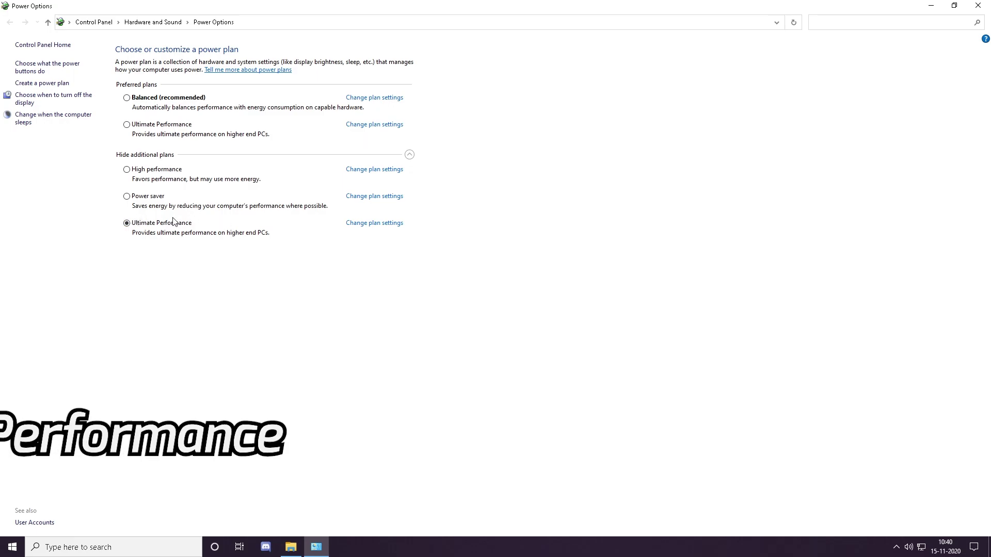
{"action": "left_click", "coordinate": [409, 154]}
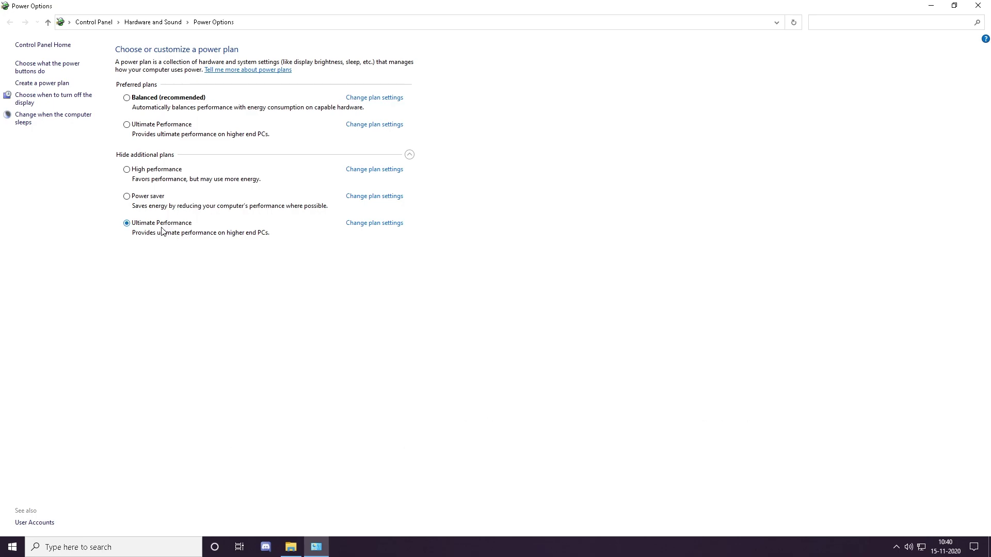
{"action": "left_click", "coordinate": [977, 6]}
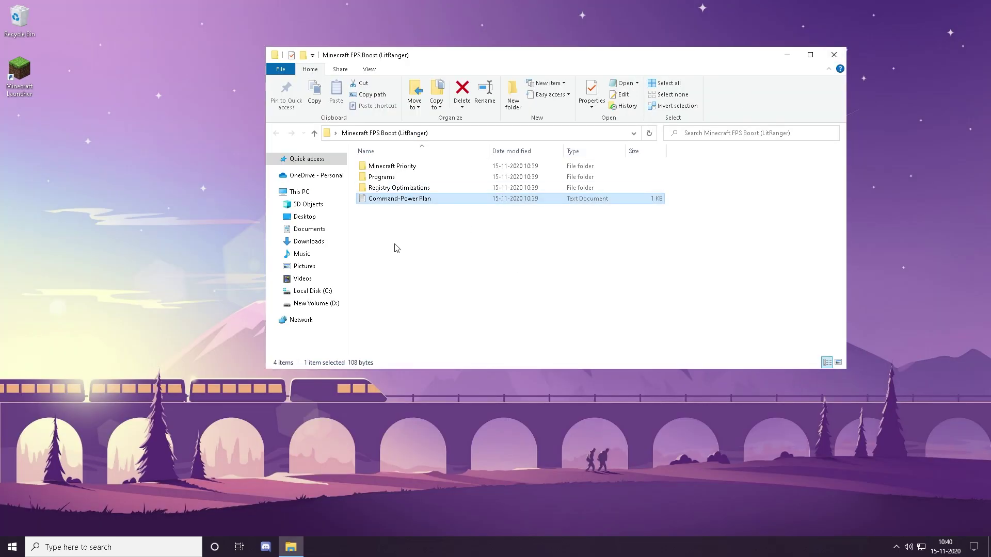
- Open the Registry Optimizations folder and merge the Disable Game DVR 1 and Disable Game DVR 2 files into the registry
{"action": "left_click", "coordinate": [365, 189]}
{"action": "double_click", "coordinate": [401, 189]}
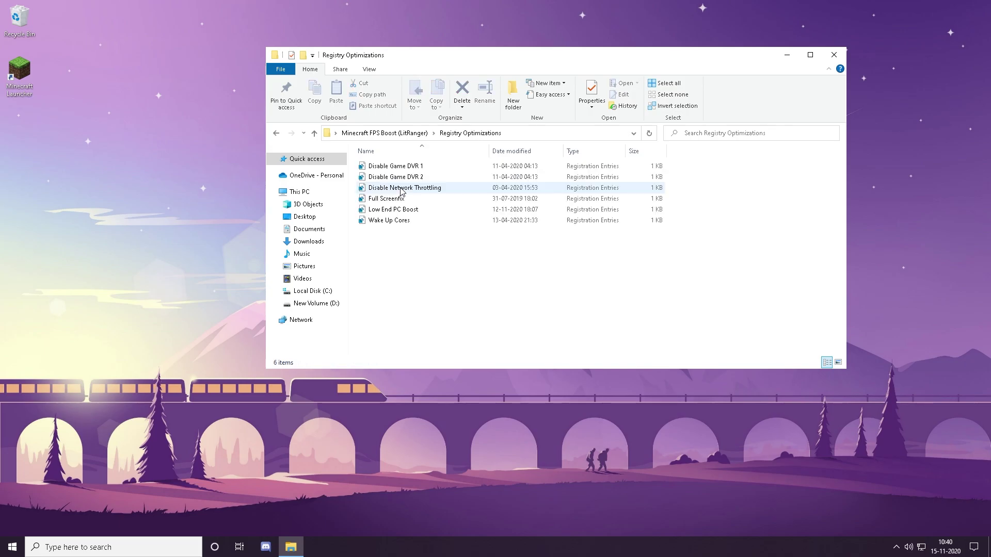
{"action": "left_click_drag", "start_coordinate": [528, 235], "coordinate": [402, 160]}
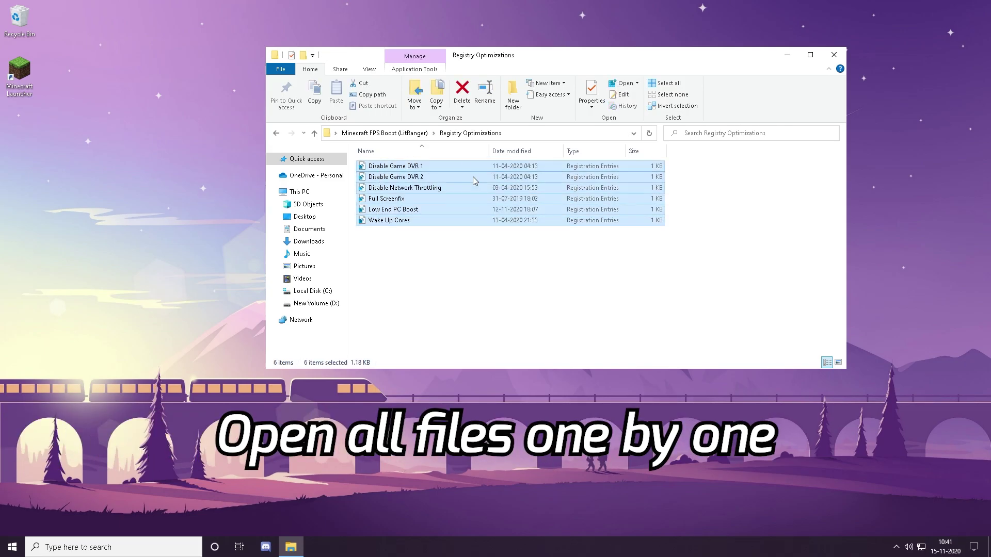
{"action": "left_click", "coordinate": [399, 170]}
{"action": "double_click", "coordinate": [399, 170]}
{"action": "left_click", "coordinate": [608, 279]}
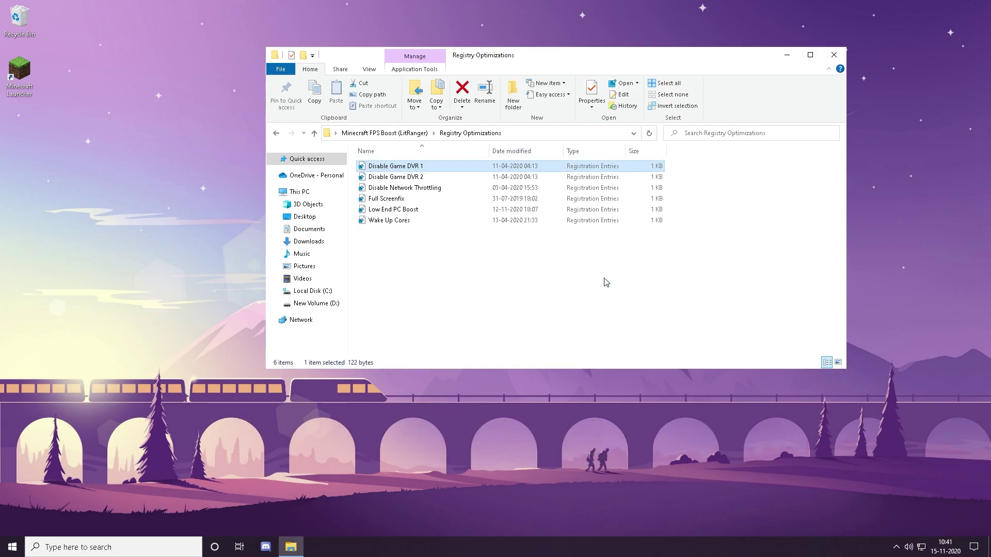
{"action": "double_click", "coordinate": [396, 176]}
{"action": "left_click", "coordinate": [570, 290]}
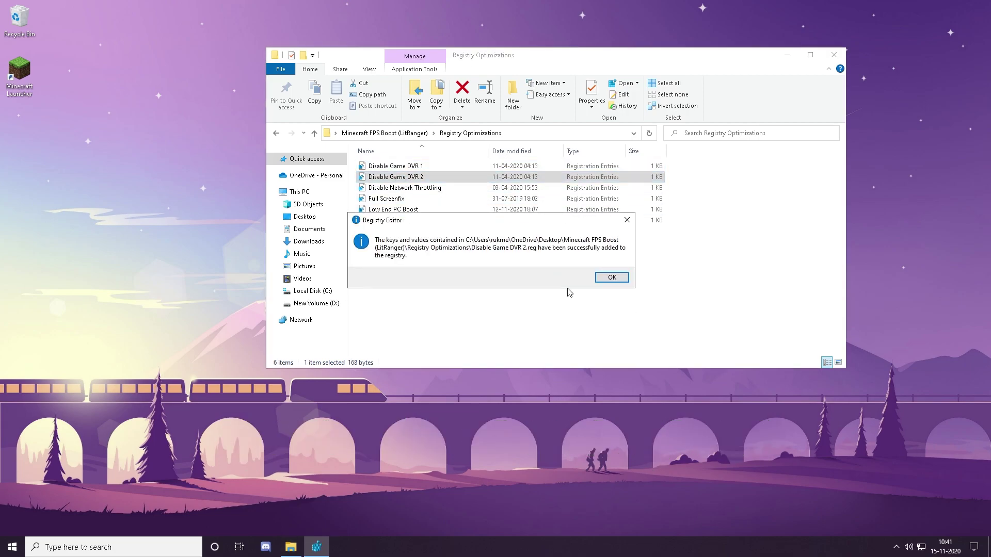
{"action": "left_click", "coordinate": [613, 277]}
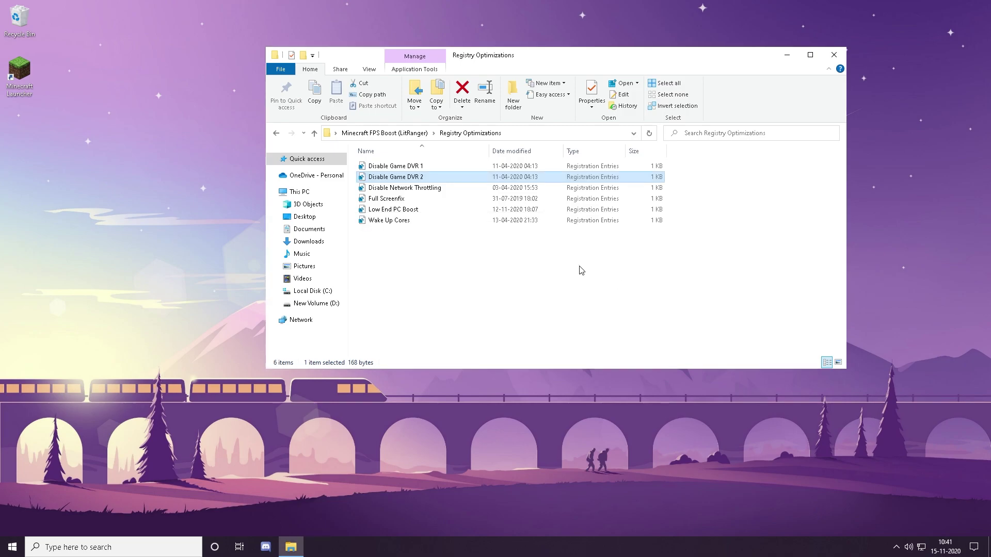
- Merge the Disable Network Throttling and Full Screenfix files into the registry, accepting the prompts
{"action": "double_click", "coordinate": [398, 188]}
{"action": "left_click", "coordinate": [571, 292]}
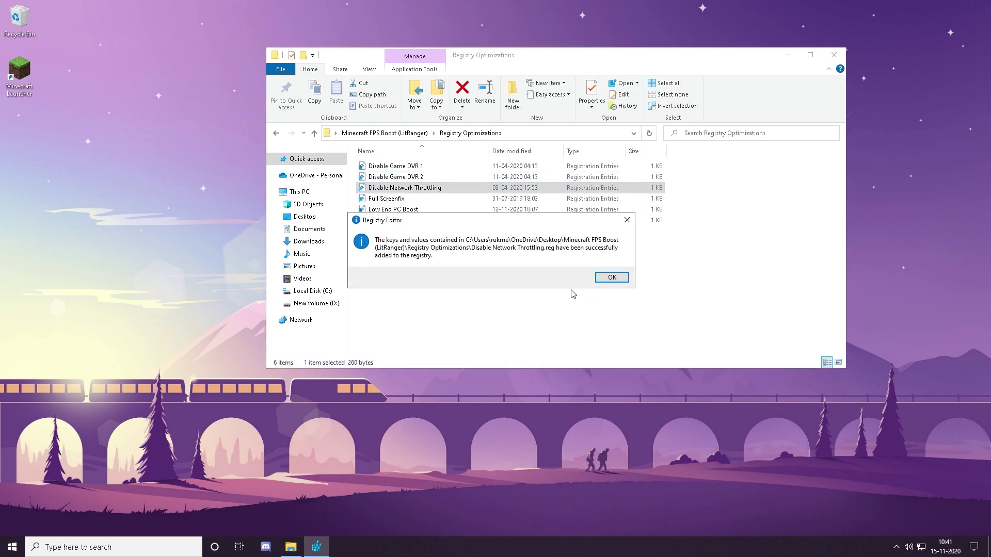
{"action": "left_click", "coordinate": [612, 277]}
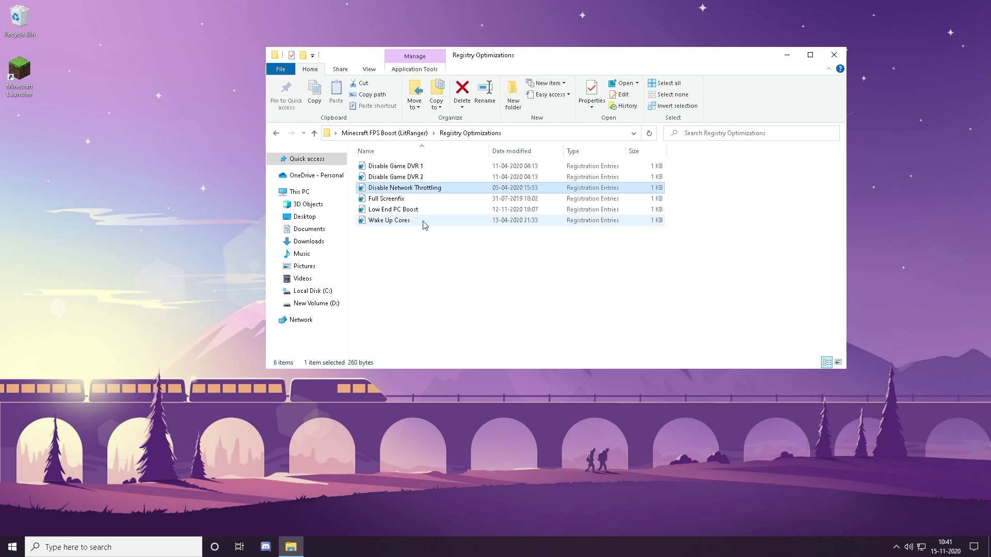
{"action": "double_click", "coordinate": [387, 199]}
{"action": "left_click", "coordinate": [571, 290]}
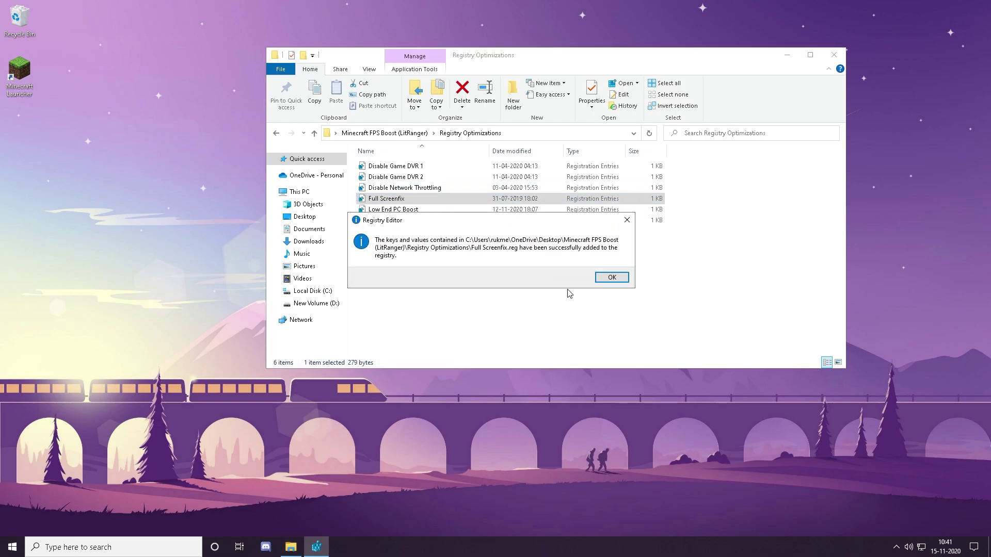
{"action": "left_click", "coordinate": [612, 277]}
- Merge the Low End PC Boost and Wake Up Cores files into the registry, accepting the prompts
{"action": "double_click", "coordinate": [384, 210]}
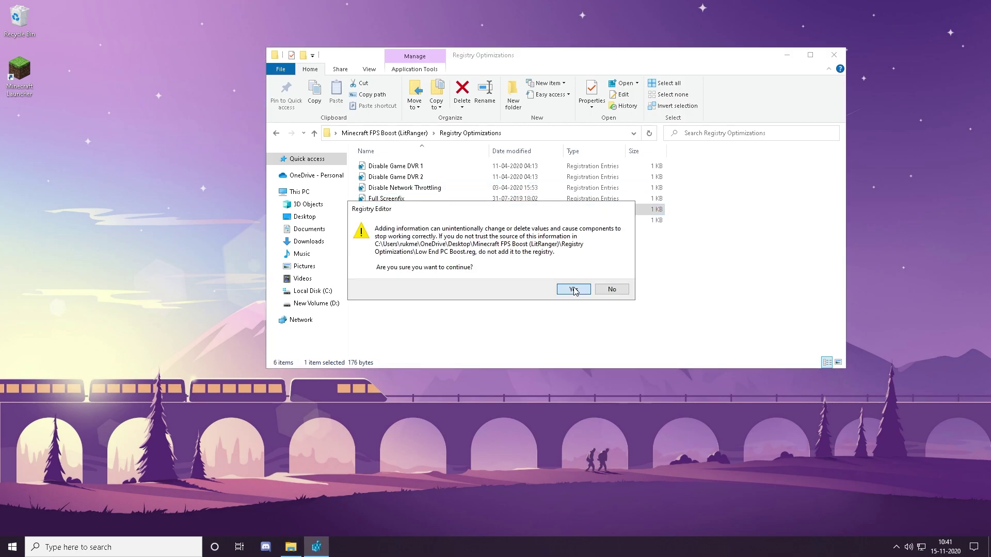
{"action": "left_click", "coordinate": [574, 290]}
{"action": "left_click", "coordinate": [612, 278]}
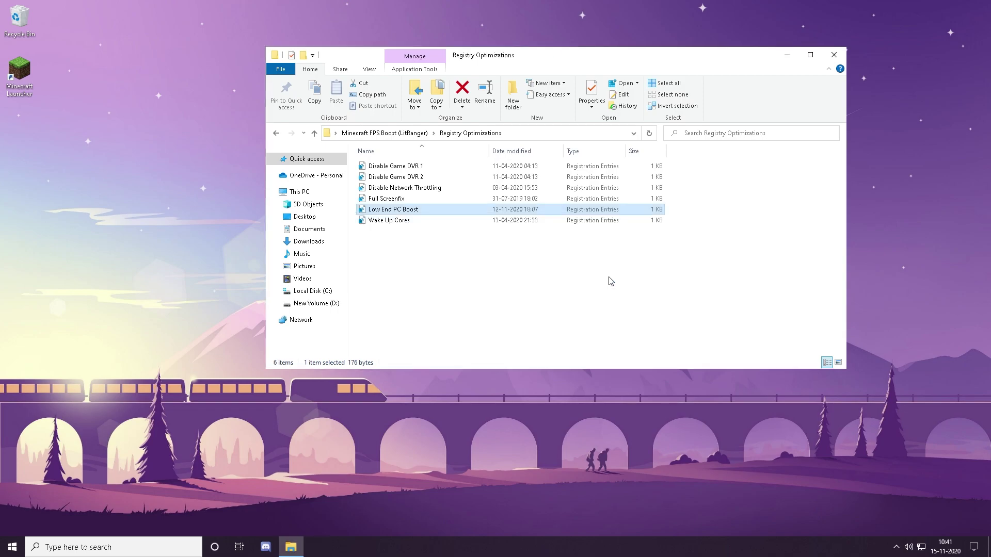
{"action": "double_click", "coordinate": [393, 221]}
{"action": "left_click", "coordinate": [573, 289]}
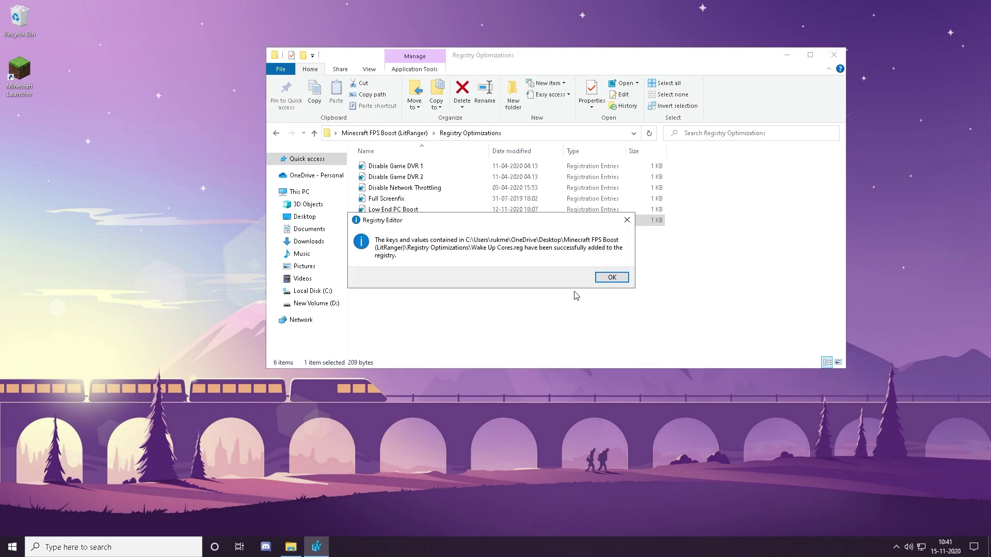
{"action": "left_click", "coordinate": [623, 279]}
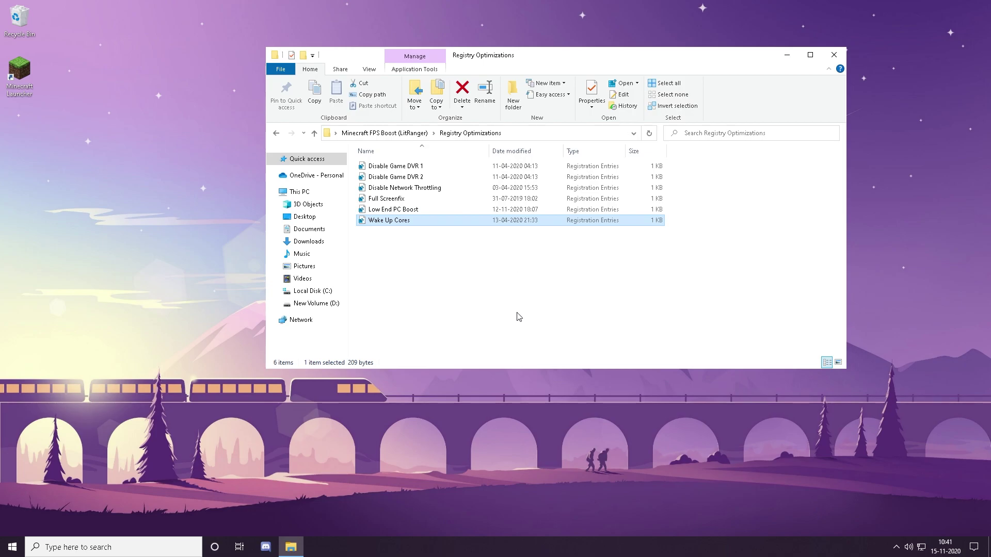
- Return to the Minecraft FPS Boost (LitRanger) folder and open its Programs folder
{"action": "left_click_drag", "start_coordinate": [526, 258], "coordinate": [393, 163]}
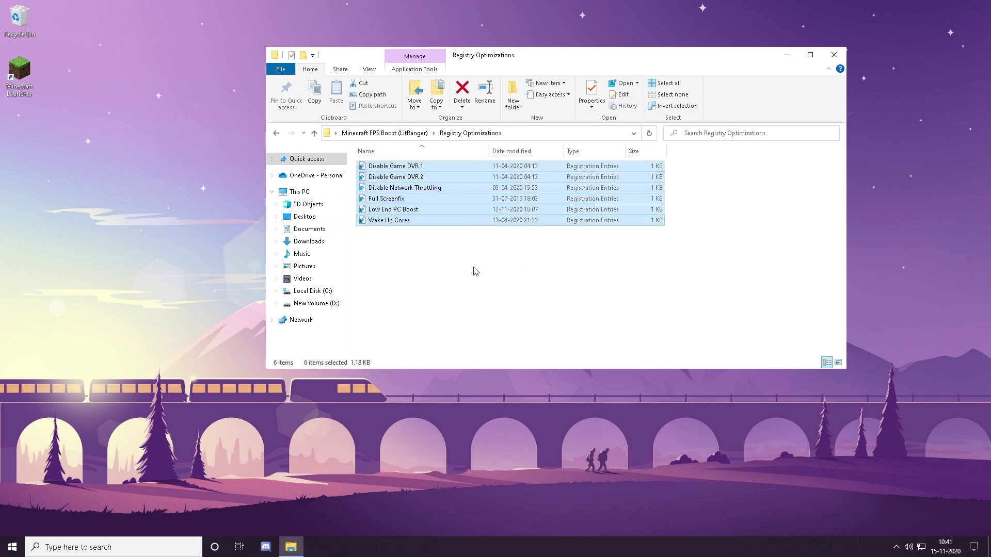
{"action": "left_click", "coordinate": [475, 271]}
{"action": "left_click", "coordinate": [276, 133]}
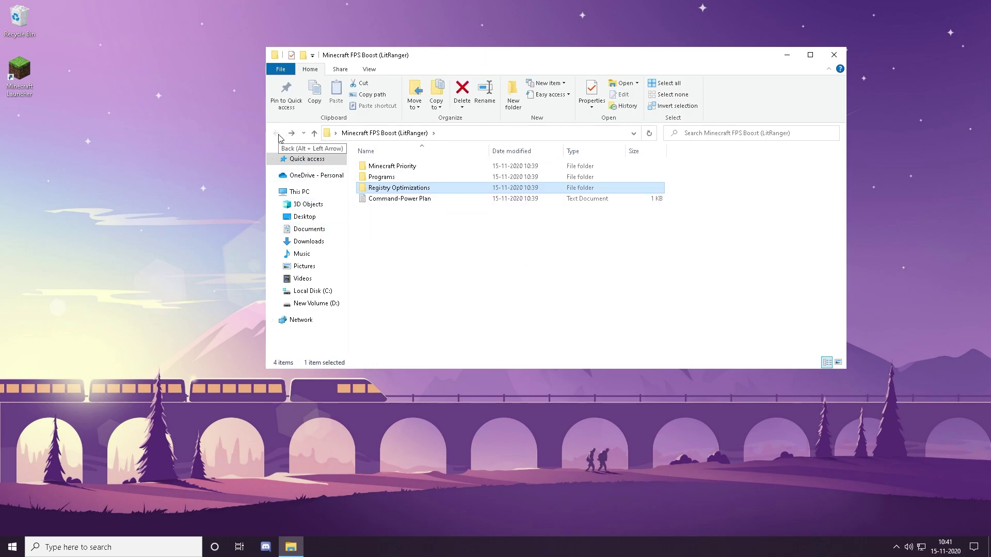
{"action": "left_click", "coordinate": [382, 178]}
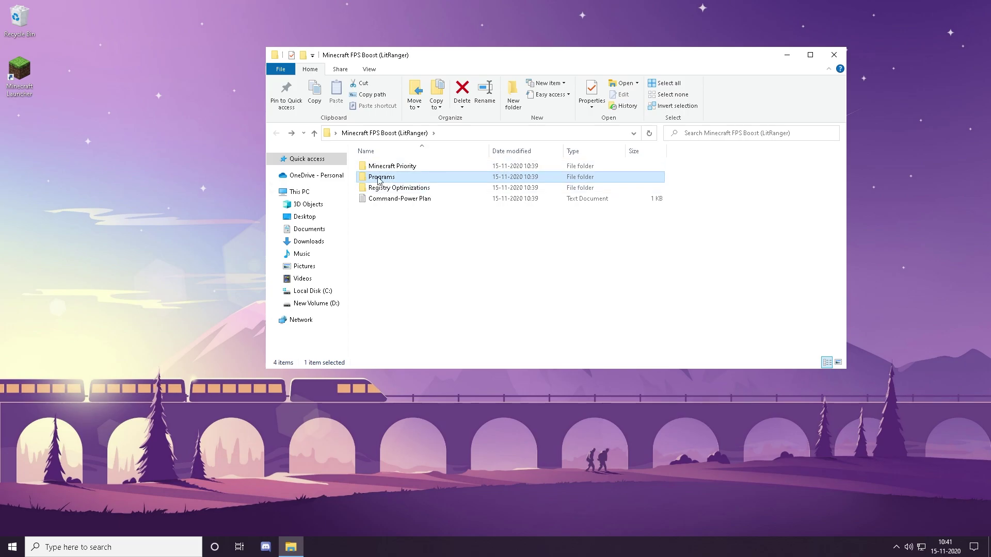
{"action": "double_click", "coordinate": [378, 181]}
{"action": "left_click_drag", "start_coordinate": [478, 231], "coordinate": [418, 164]}
- Open the Mem Reduct folder and install Mem Reduct with memreduct-3.3.5-setup, accepting the license and launching the program at the end
{"action": "left_click", "coordinate": [390, 169]}
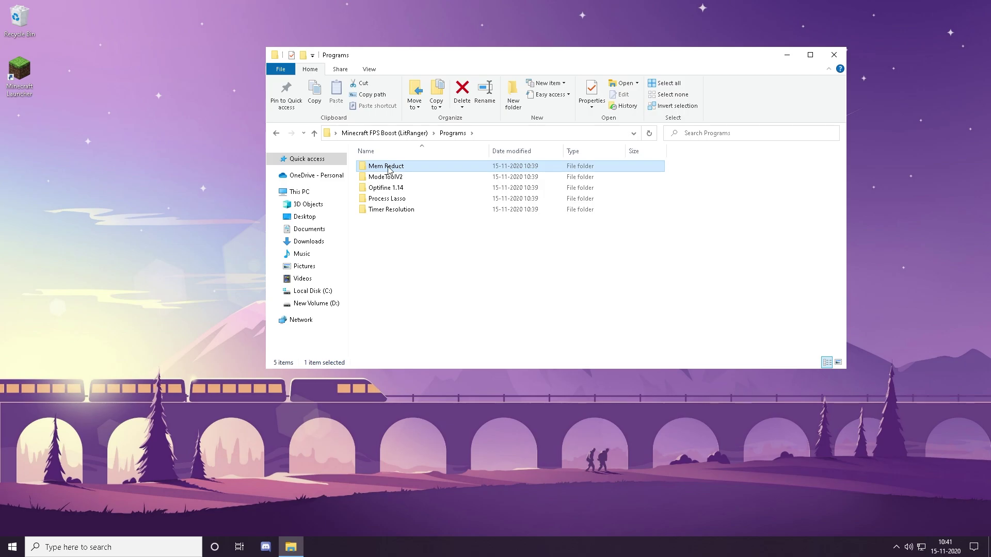
{"action": "double_click", "coordinate": [388, 169]}
{"action": "double_click", "coordinate": [389, 171]}
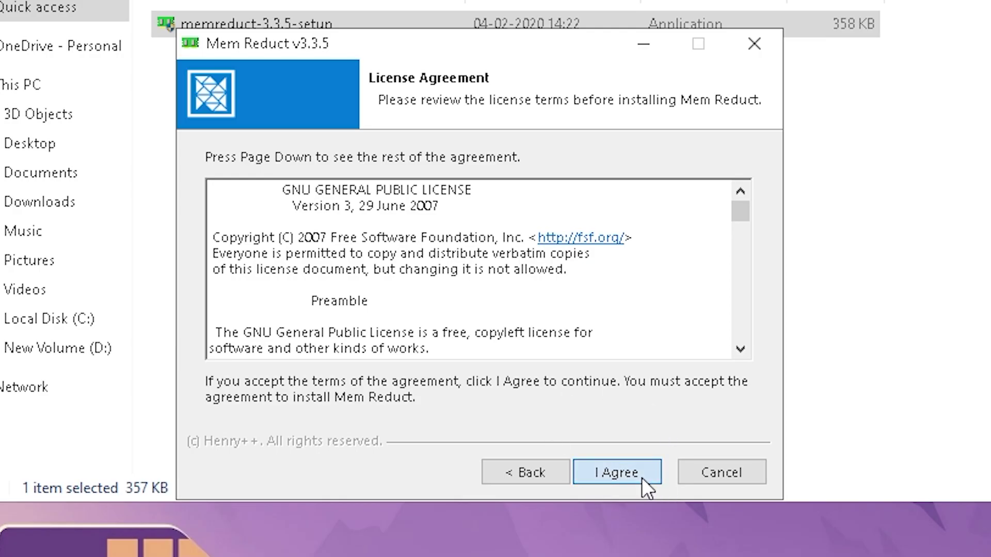
{"action": "left_click", "coordinate": [642, 478]}
{"action": "left_click", "coordinate": [621, 468]}
{"action": "left_click", "coordinate": [632, 468]}
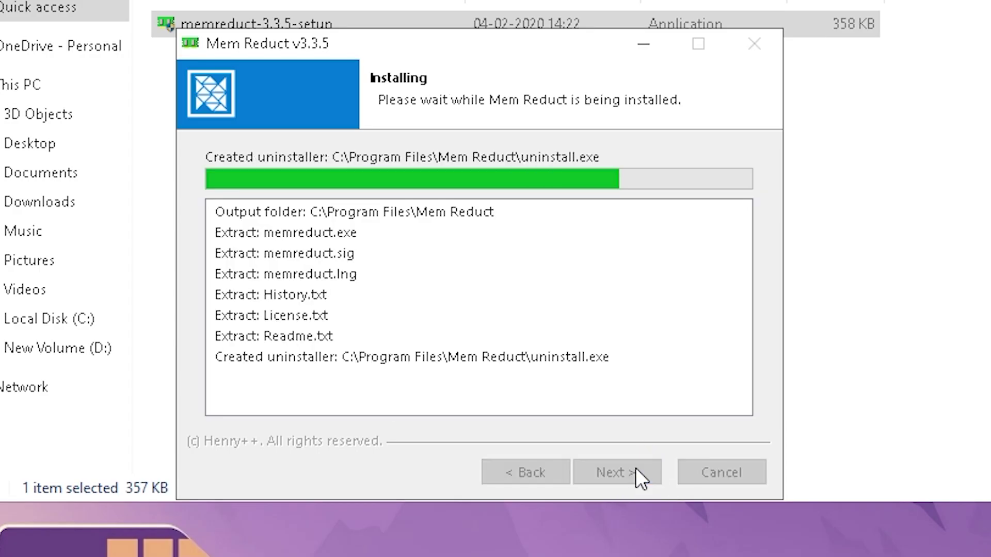
{"action": "left_click", "coordinate": [602, 470]}
{"action": "left_click", "coordinate": [616, 465]}
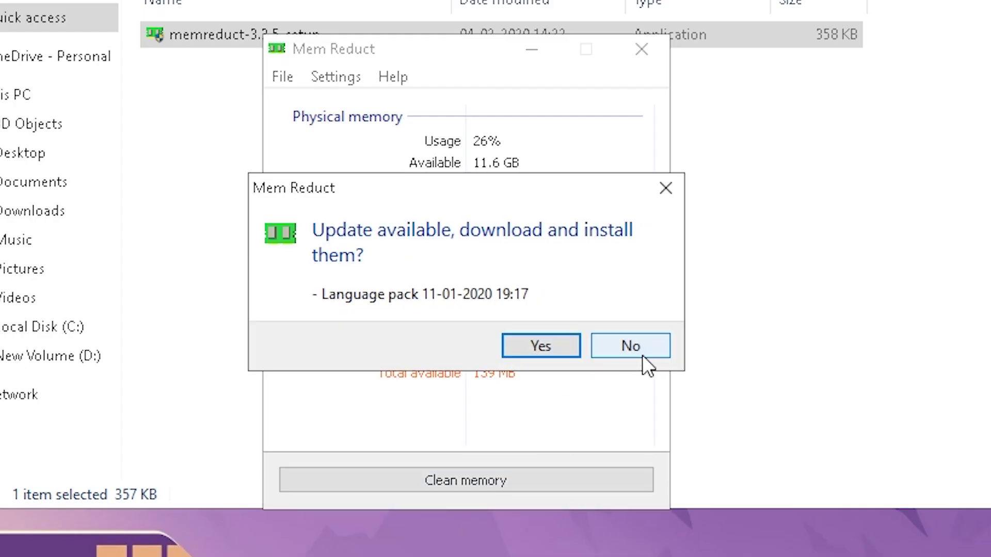
- Decline the language pack update and open the Memory cleaning page of the Mem Reduct settings
{"action": "left_click", "coordinate": [631, 342]}
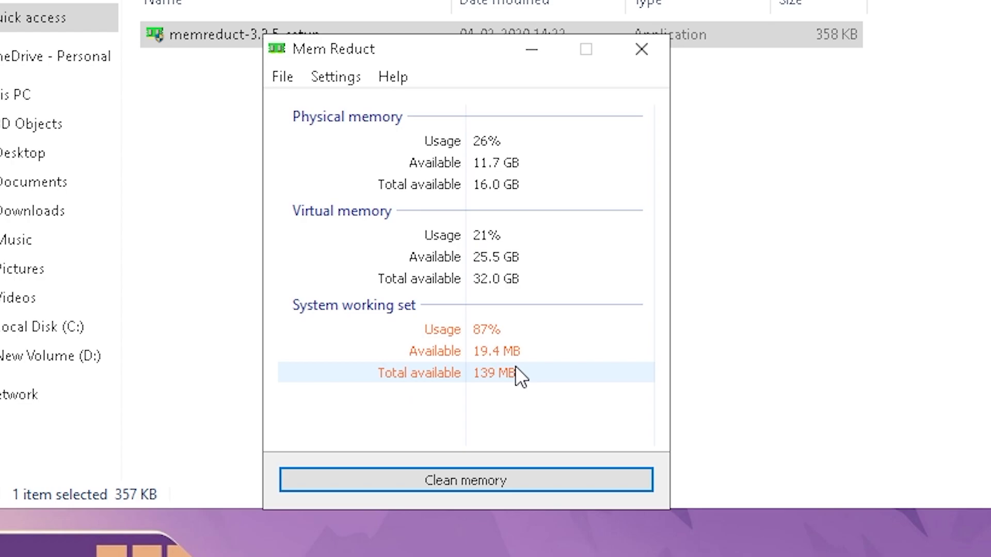
{"action": "left_click", "coordinate": [312, 79]}
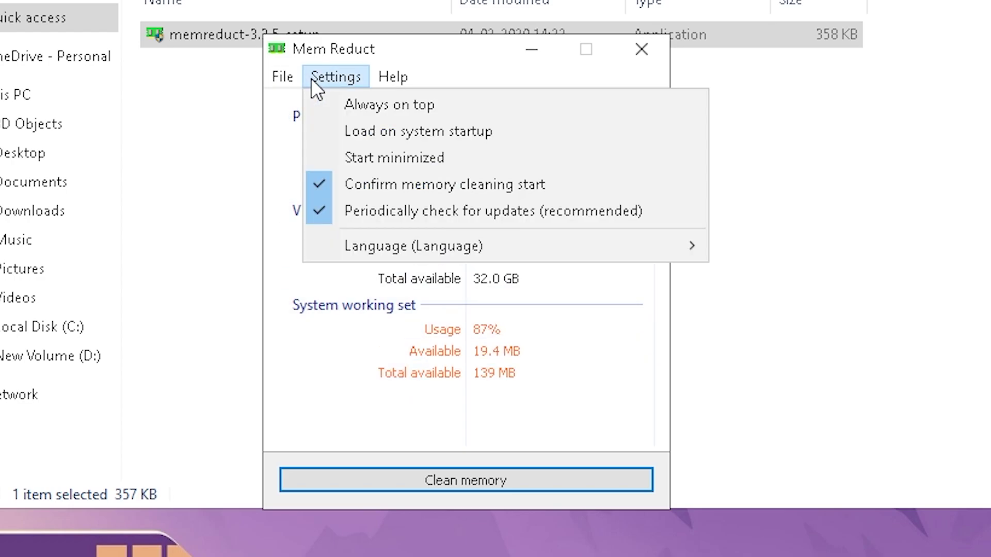
{"action": "mouse_move", "coordinate": [288, 78]}
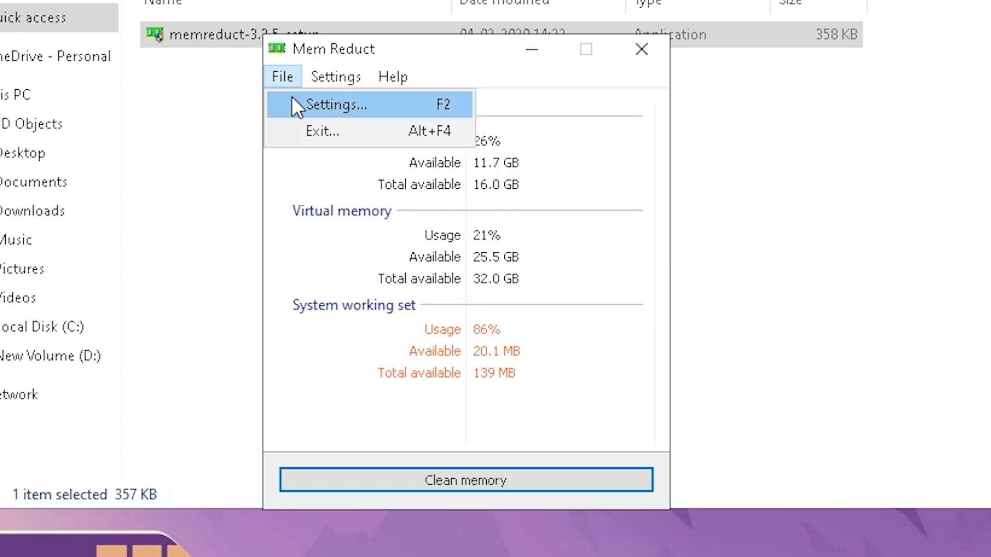
{"action": "left_click", "coordinate": [311, 113]}
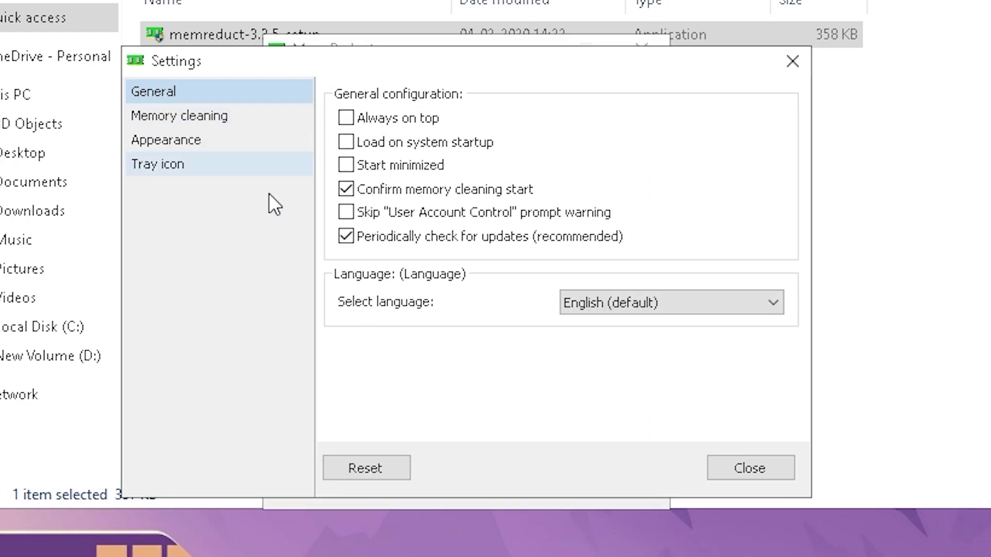
{"action": "left_click", "coordinate": [178, 119]}
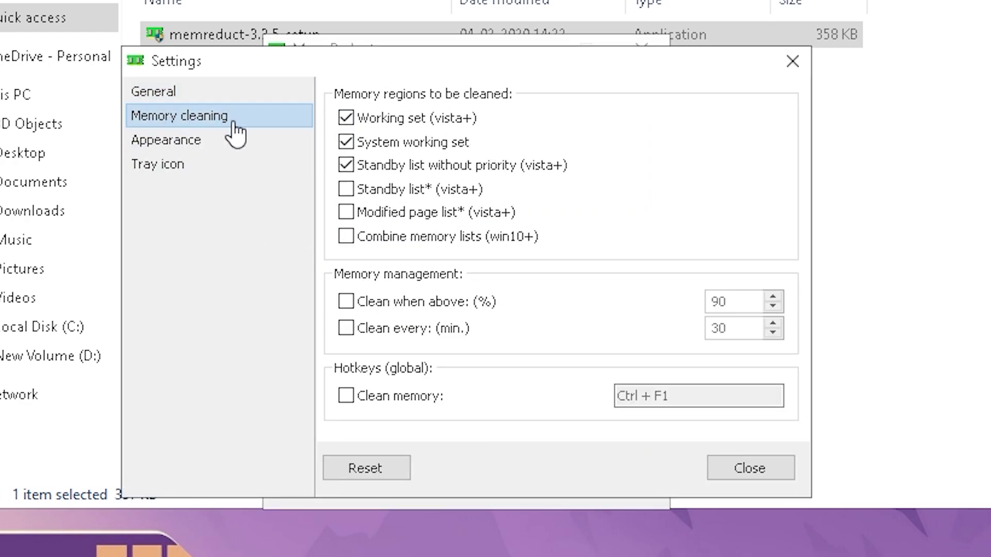
- Enable automatic memory cleaning above 75% usage and every 15 minutes, and close the settings
{"action": "left_click", "coordinate": [400, 304]}
{"action": "left_click", "coordinate": [381, 329]}
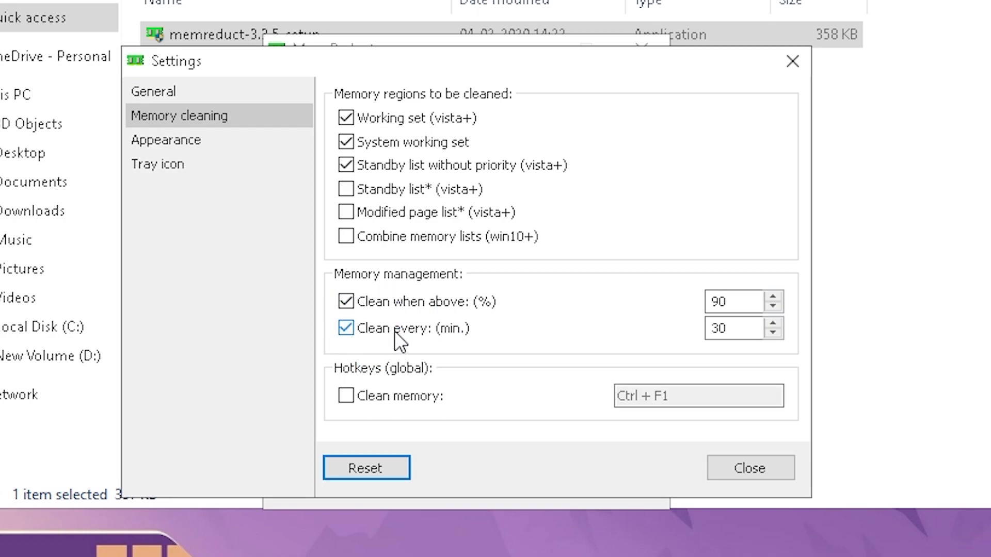
{"action": "double_click", "coordinate": [731, 329]}
{"action": "type", "text": "15"}
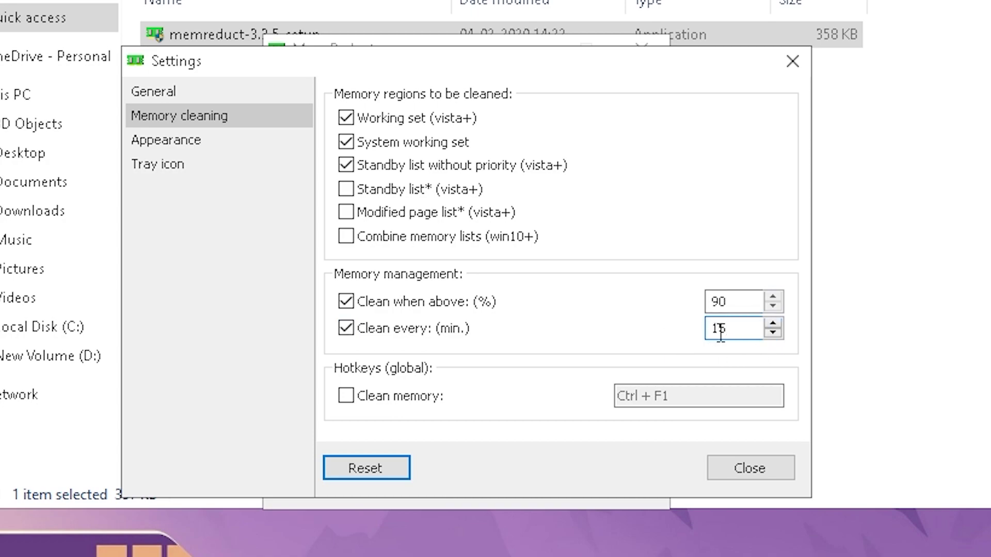
{"action": "double_click", "coordinate": [735, 301]}
{"action": "type", "text": "75"}
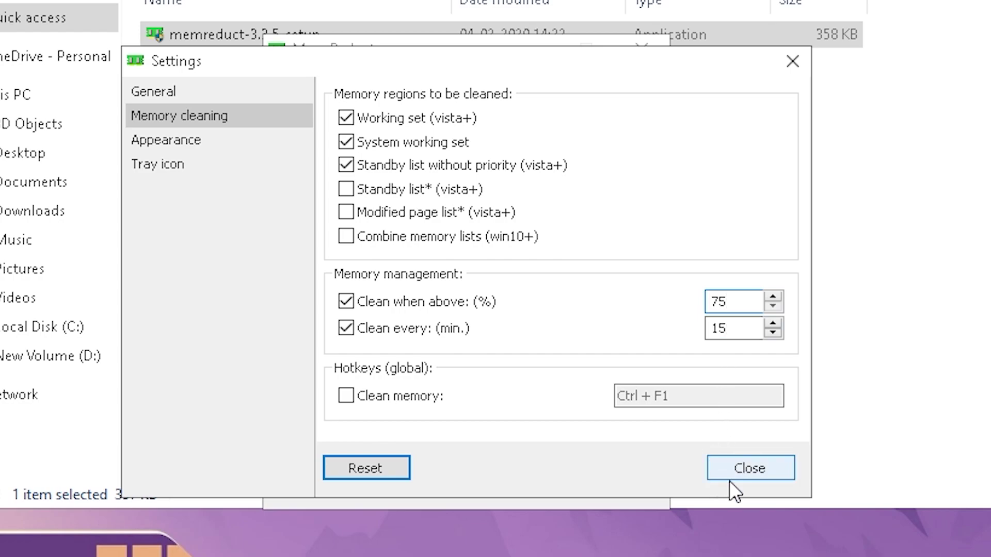
{"action": "left_click", "coordinate": [758, 471]}
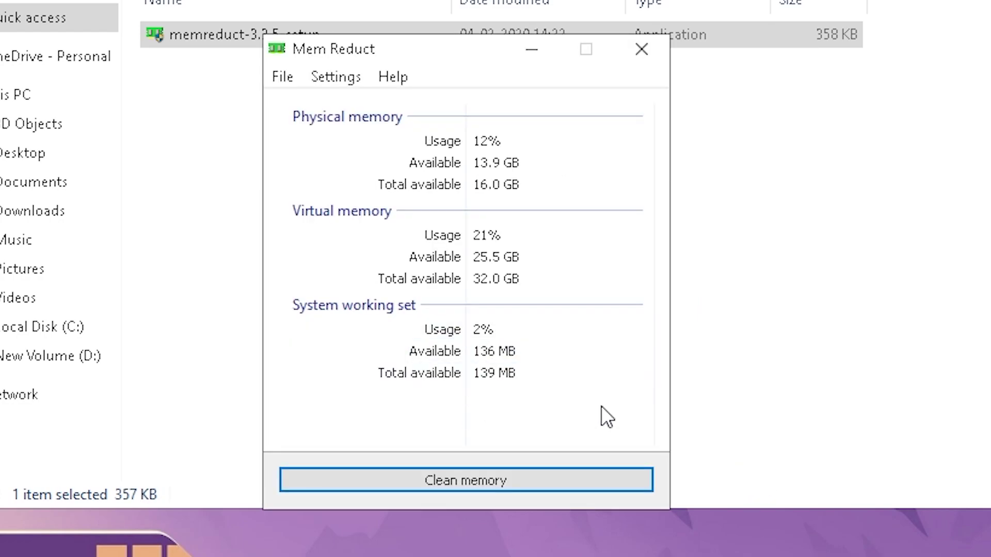
- Minimize Mem Reduct and run MSI Mode Utility v2 from the ModeToolV2 folder as administrator
{"action": "left_click", "coordinate": [538, 49]}
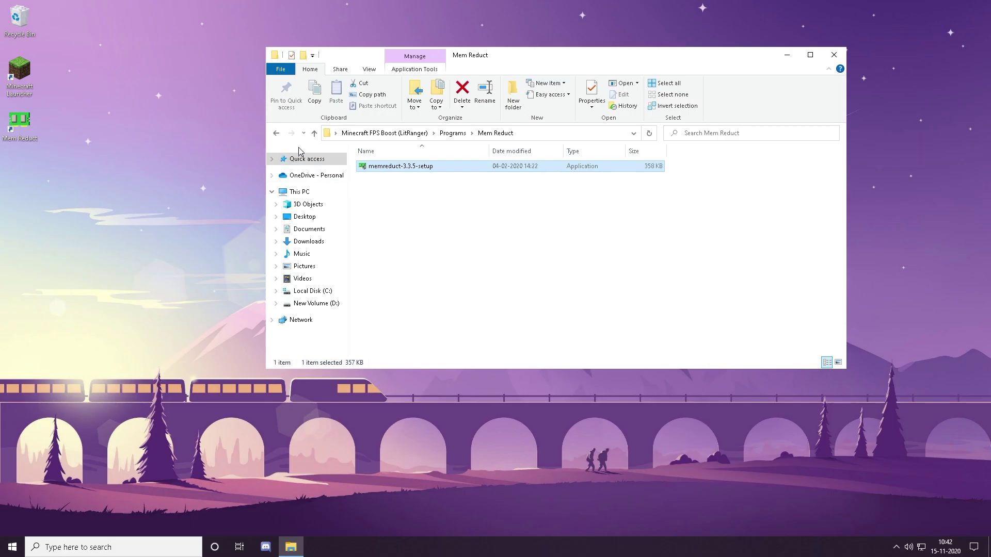
{"action": "left_click", "coordinate": [275, 133]}
{"action": "left_click", "coordinate": [370, 179]}
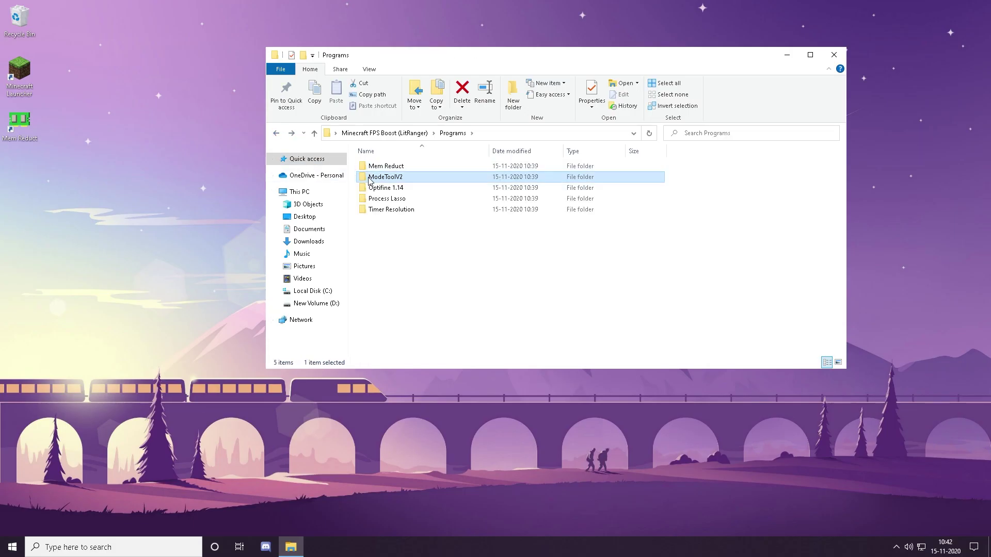
{"action": "double_click", "coordinate": [378, 178]}
{"action": "left_click", "coordinate": [401, 167]}
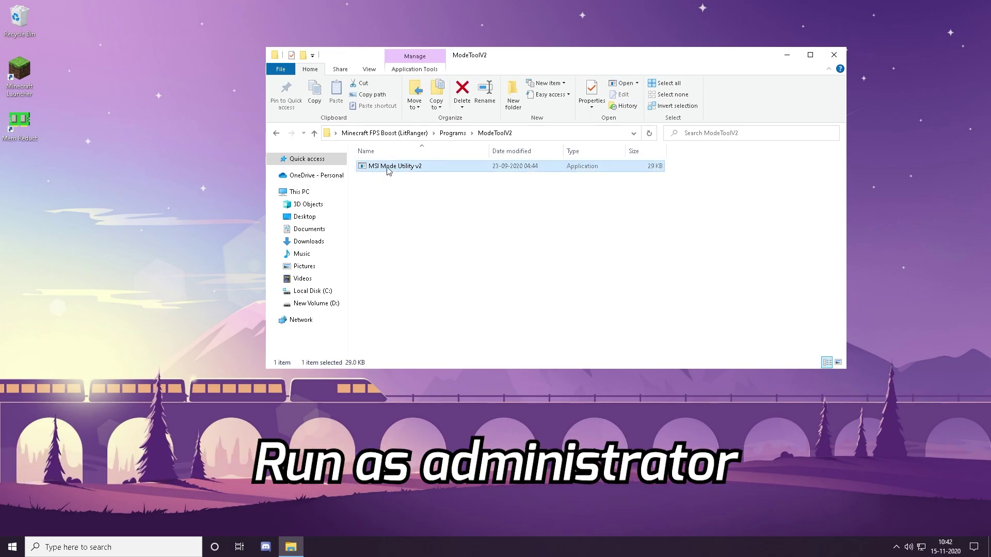
{"action": "right_click", "coordinate": [389, 169]}
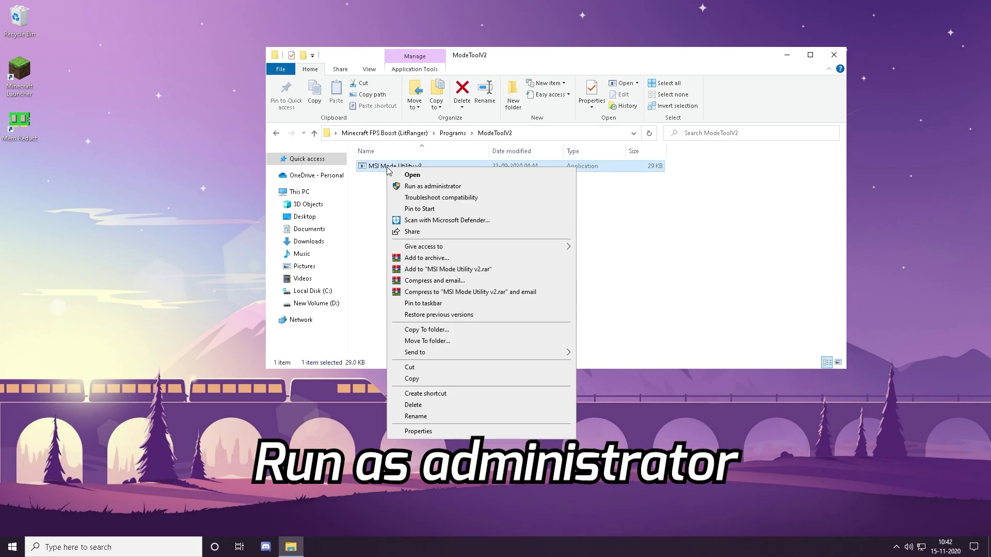
{"action": "left_click", "coordinate": [417, 187]}
{"action": "left_click_drag", "start_coordinate": [261, 39], "coordinate": [462, 79]}
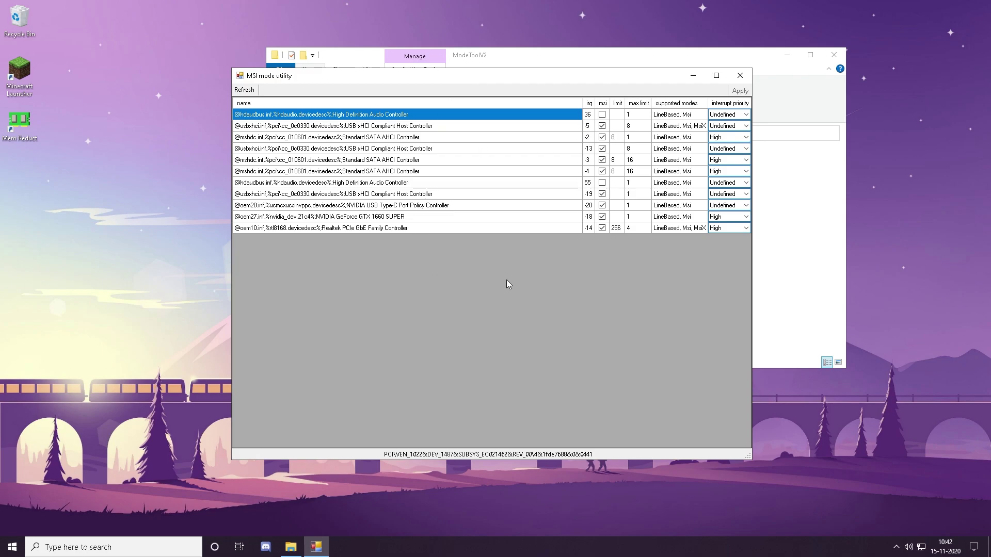
- Keep MSI mode enabled for the NVIDIA GeForce GTX 1660 SUPER and set its interrupt priority to High
{"action": "left_click", "coordinate": [382, 217]}
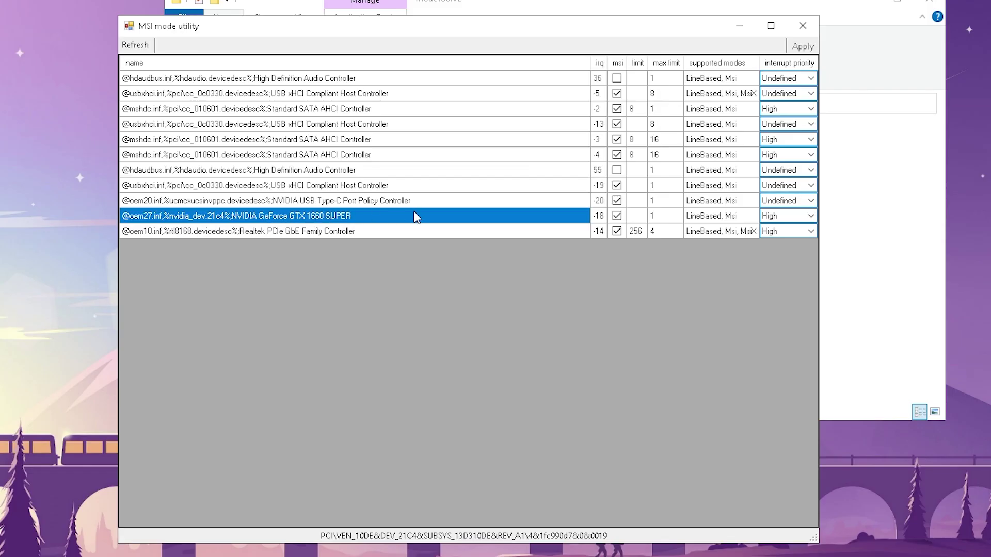
{"action": "left_click", "coordinate": [617, 217]}
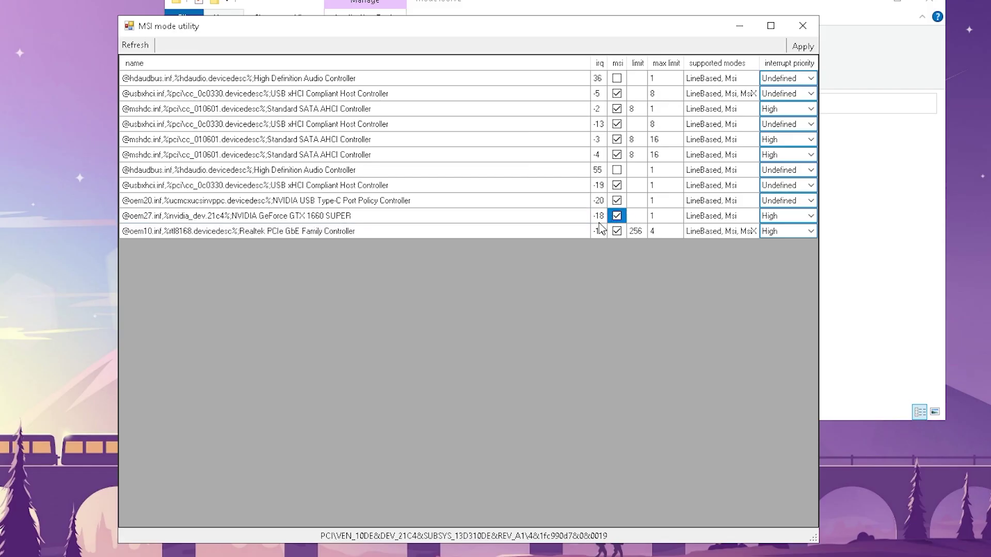
{"action": "left_click", "coordinate": [797, 220]}
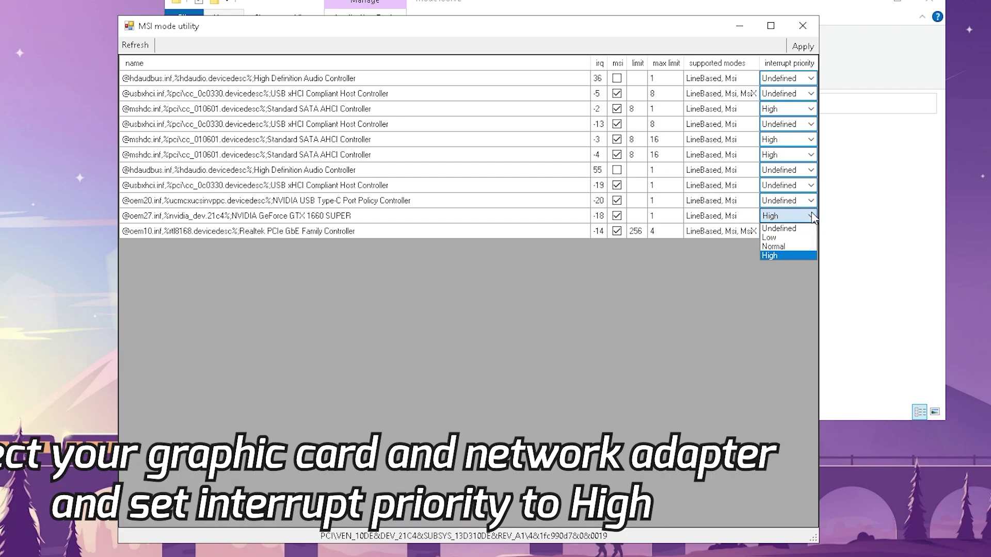
{"action": "left_click", "coordinate": [772, 254]}
- Set the Realtek PCIe GbE Family Controller to High interrupt priority with MSI enabled, apply the changes and close the utility
{"action": "left_click", "coordinate": [349, 231]}
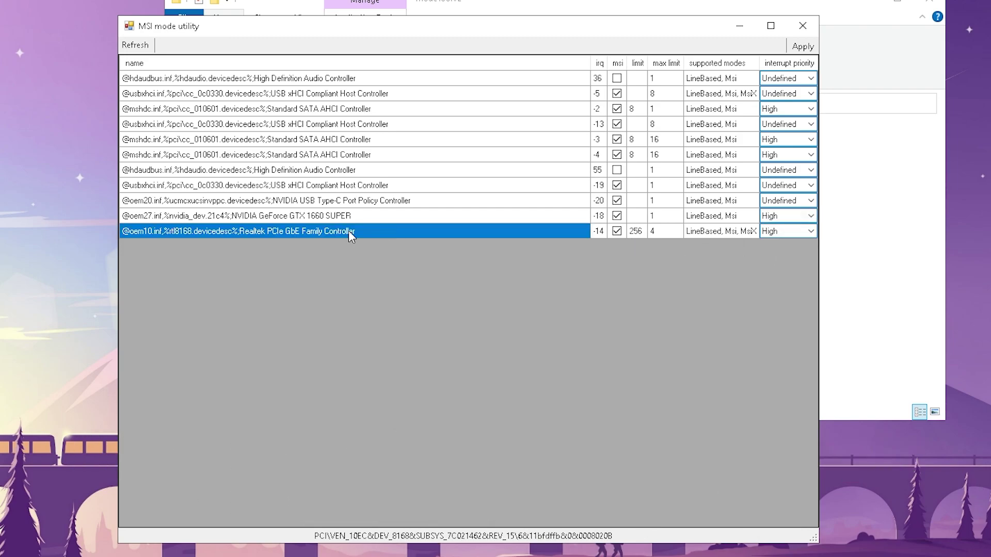
{"action": "left_click", "coordinate": [616, 231]}
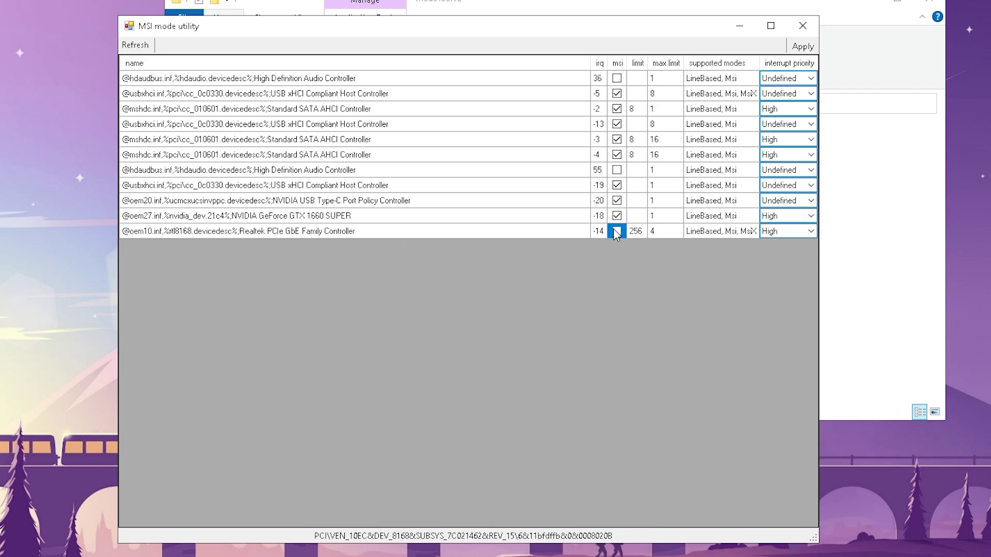
{"action": "left_click", "coordinate": [782, 231]}
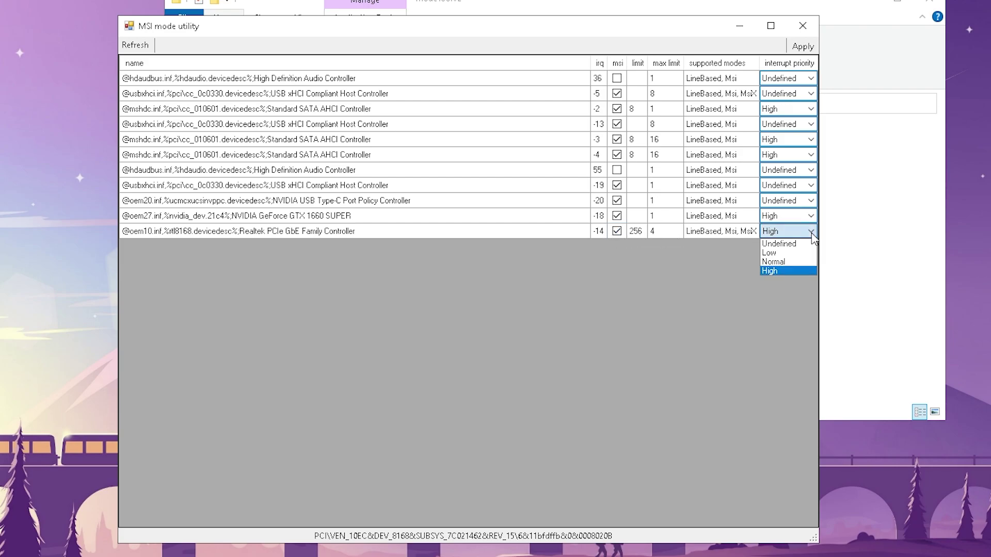
{"action": "left_click", "coordinate": [775, 271]}
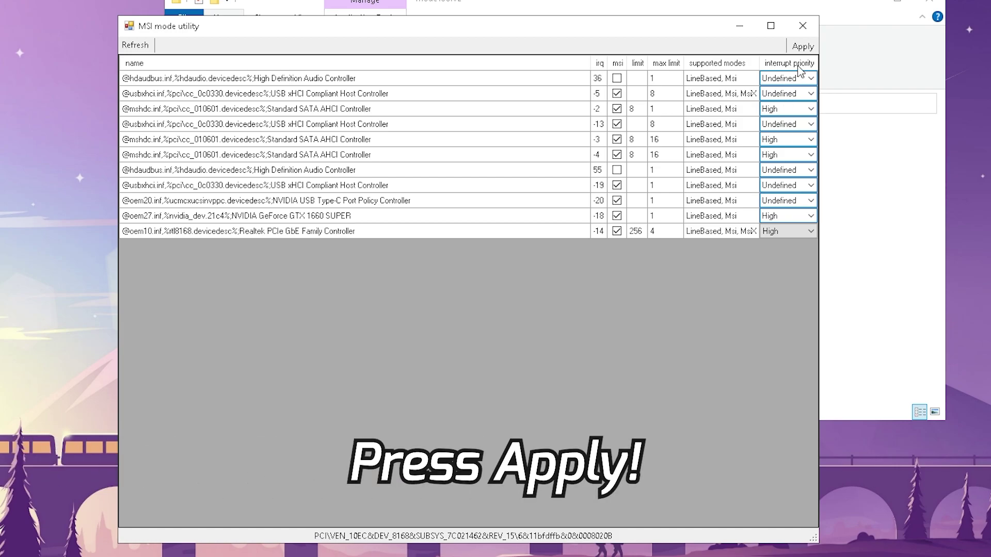
{"action": "left_click", "coordinate": [800, 48]}
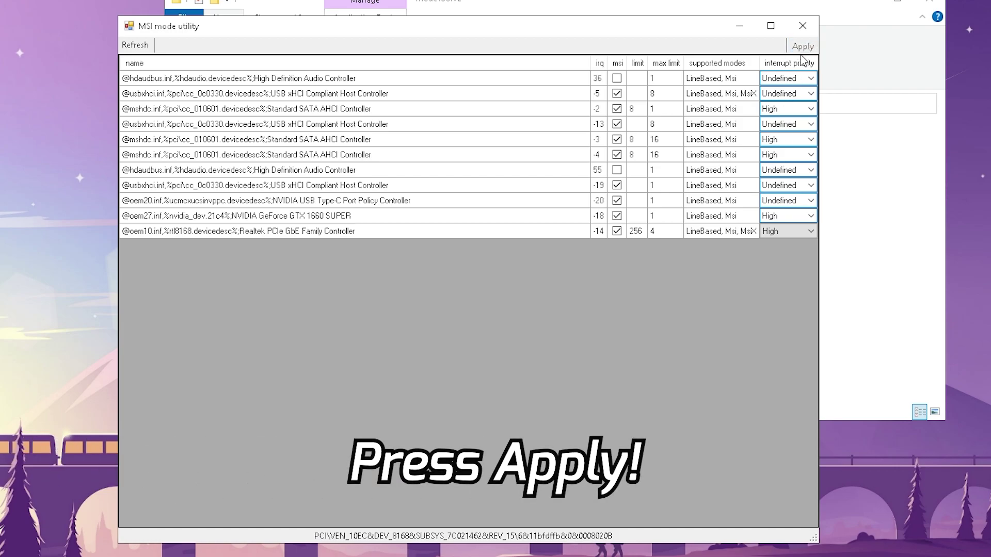
{"action": "left_click", "coordinate": [803, 27]}
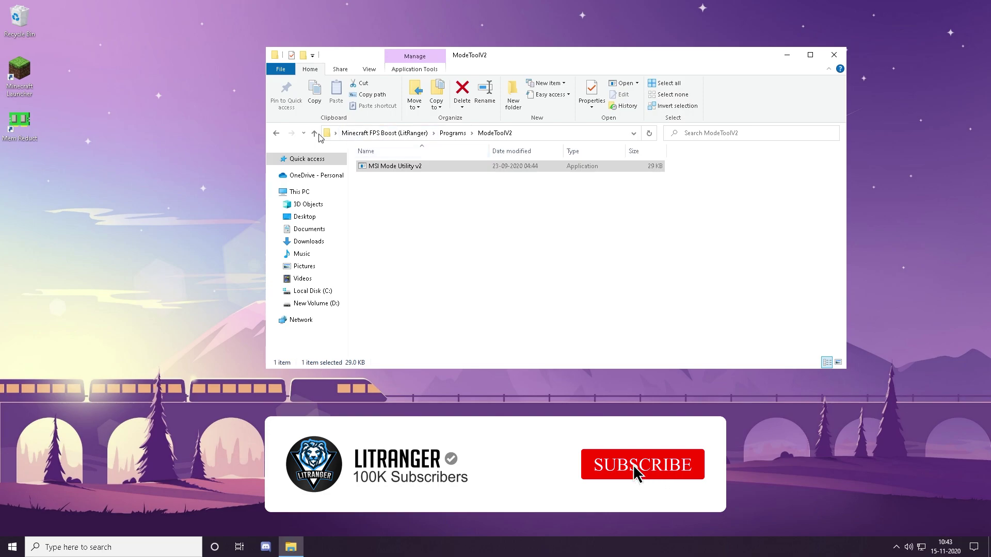
- Install OptiFine into the default .minecraft folder with OptiFine_1.16.4_HD_U_G5 from the Optifine 1.14 folder
{"action": "left_click", "coordinate": [314, 133]}
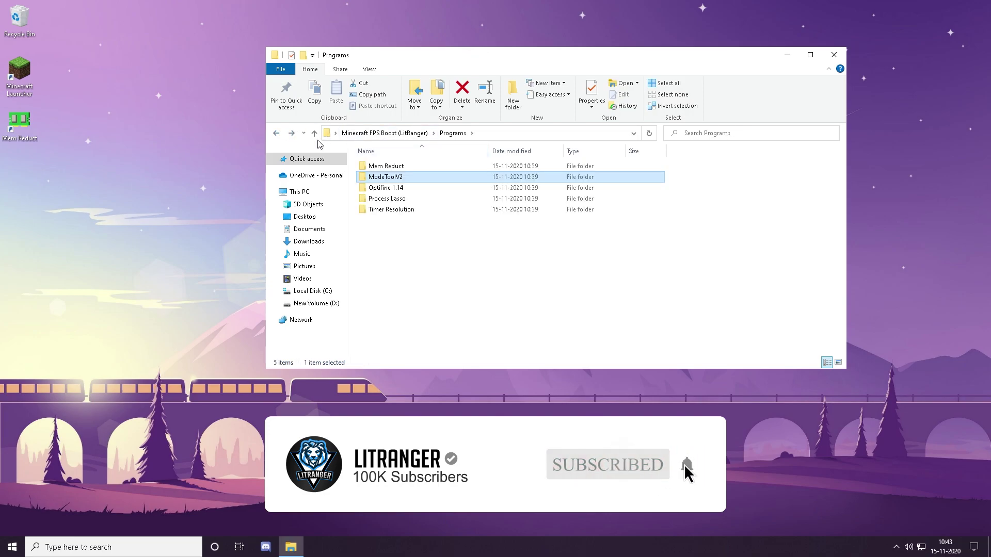
{"action": "left_click", "coordinate": [394, 190]}
{"action": "double_click", "coordinate": [395, 189]}
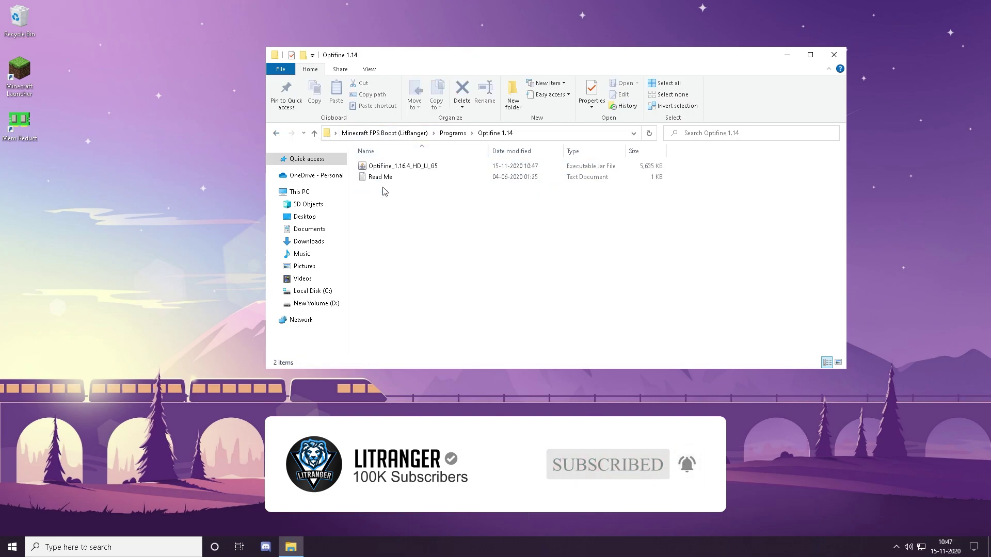
{"action": "left_click", "coordinate": [381, 169]}
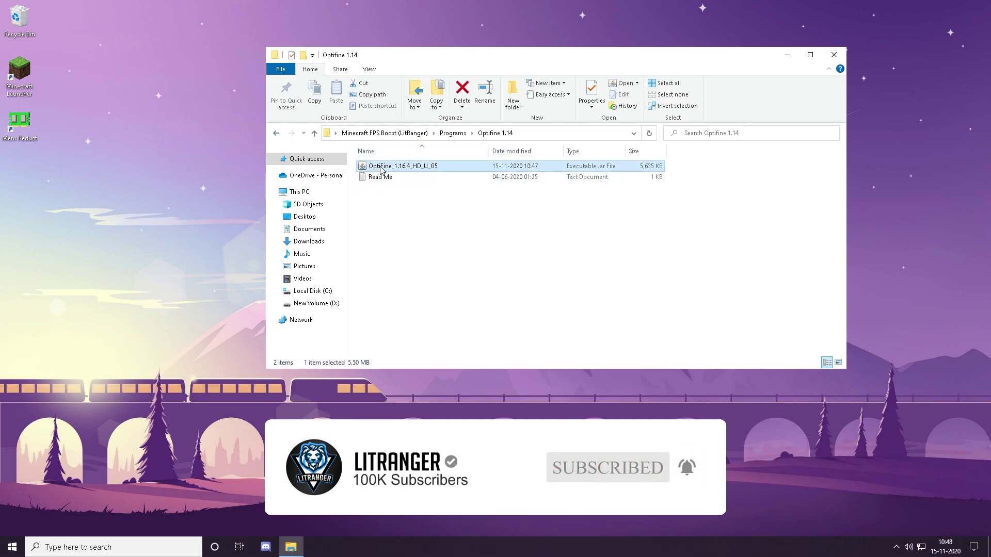
{"action": "double_click", "coordinate": [382, 170]}
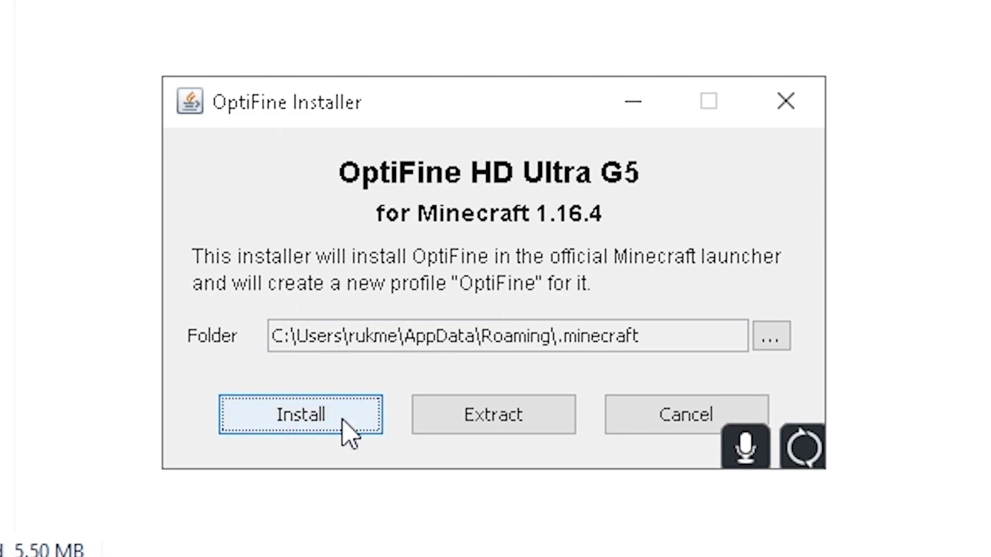
{"action": "left_click", "coordinate": [310, 410]}
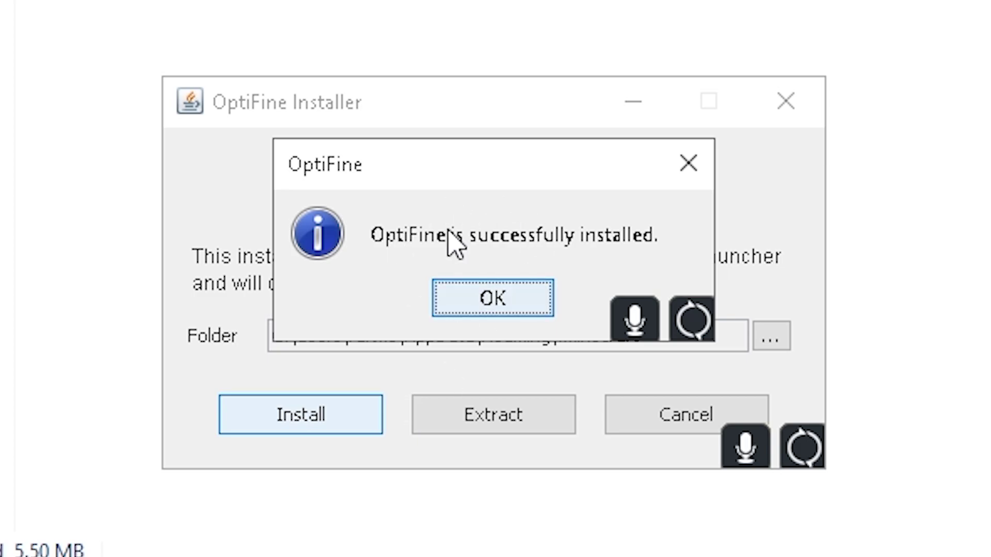
{"action": "left_click", "coordinate": [503, 305]}
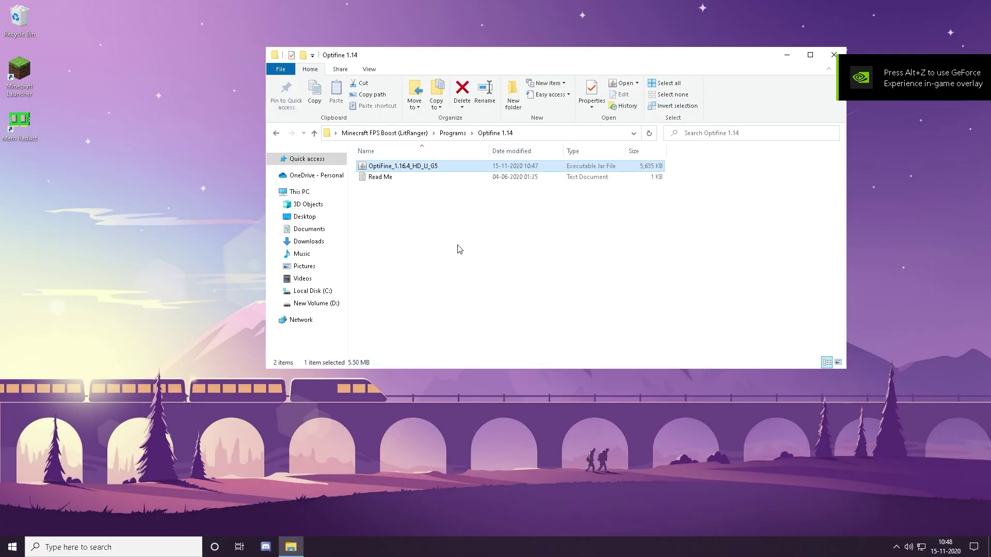
- Install Process Lasso with processlassosetup64 from the Process Lasso folder, accepting the license and keeping the default startup, scope and configuration options
{"action": "left_click", "coordinate": [279, 135]}
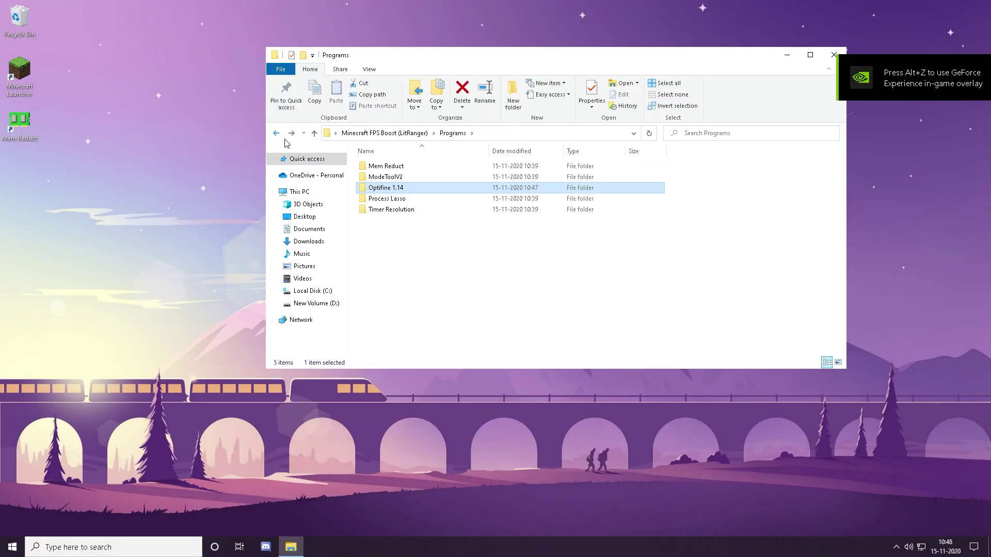
{"action": "left_click", "coordinate": [381, 203]}
{"action": "double_click", "coordinate": [380, 202]}
{"action": "left_click", "coordinate": [394, 178]}
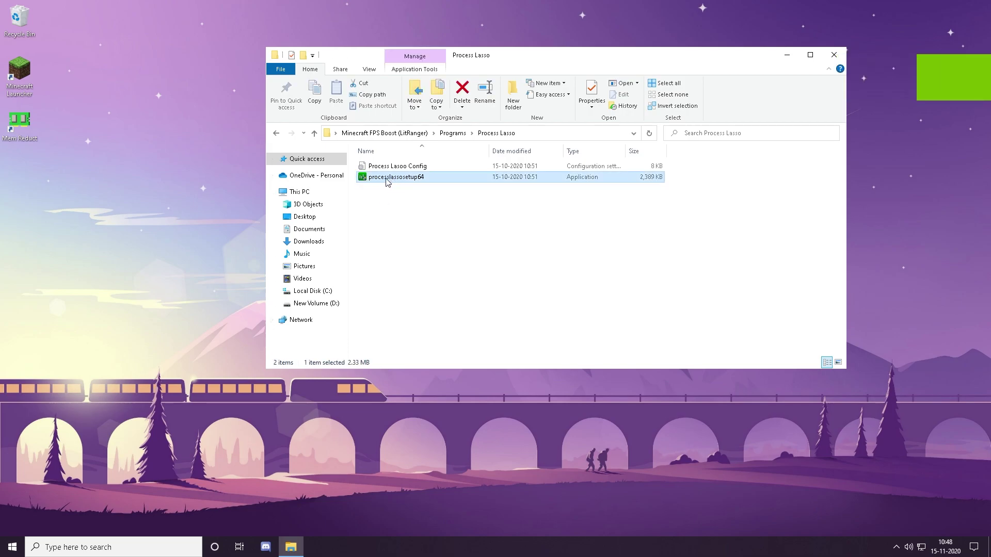
{"action": "double_click", "coordinate": [396, 179]}
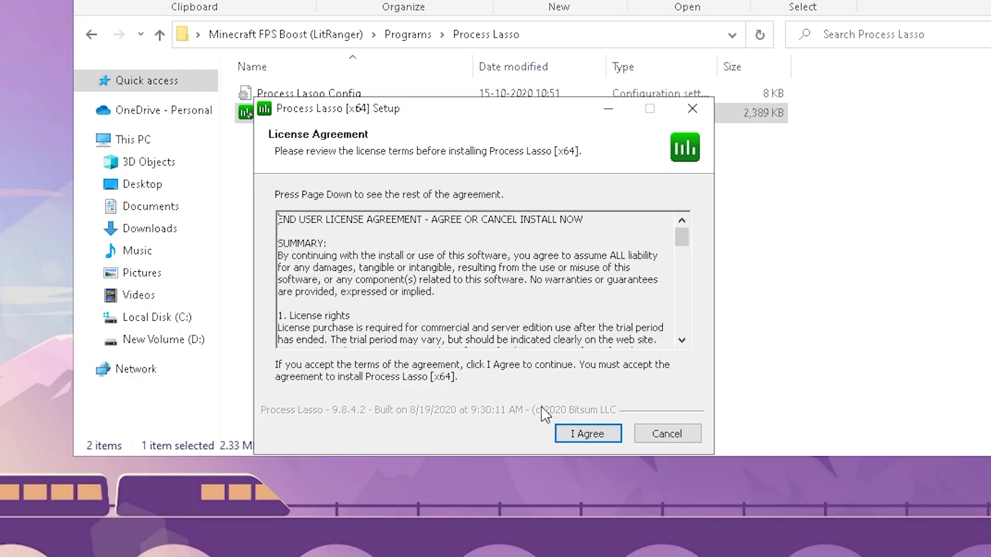
{"action": "left_click", "coordinate": [586, 433]}
{"action": "left_click", "coordinate": [586, 433]}
{"action": "left_click", "coordinate": [586, 434]}
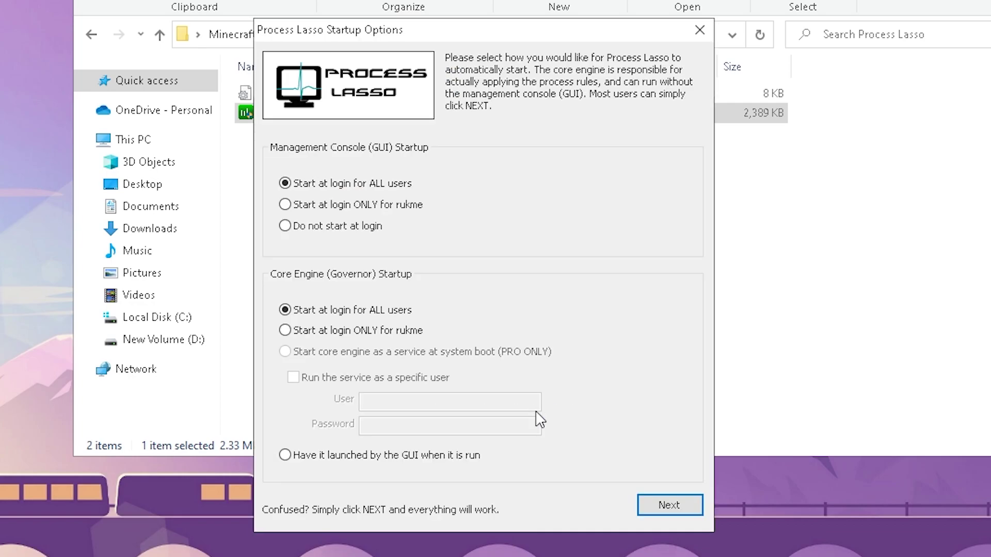
{"action": "left_click", "coordinate": [641, 504]}
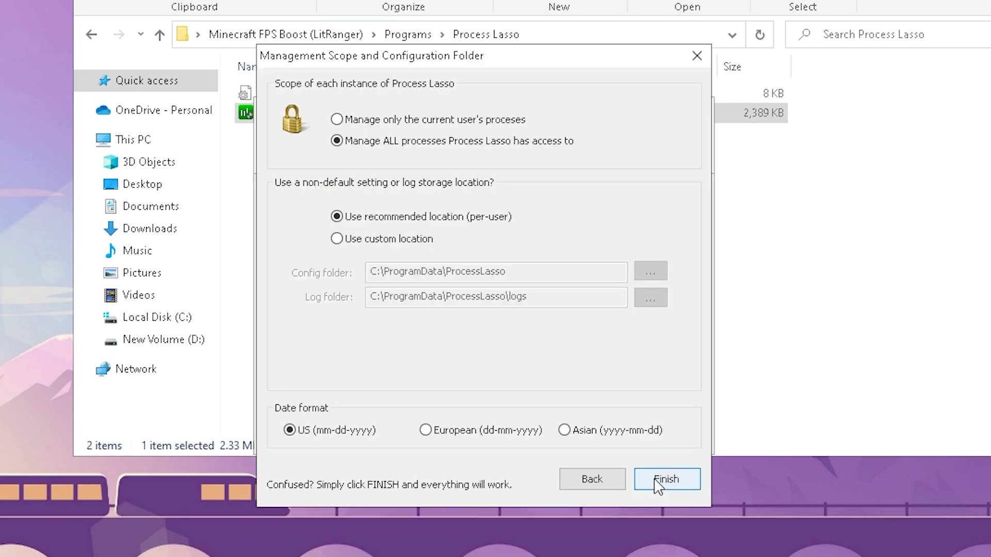
{"action": "left_click", "coordinate": [655, 482]}
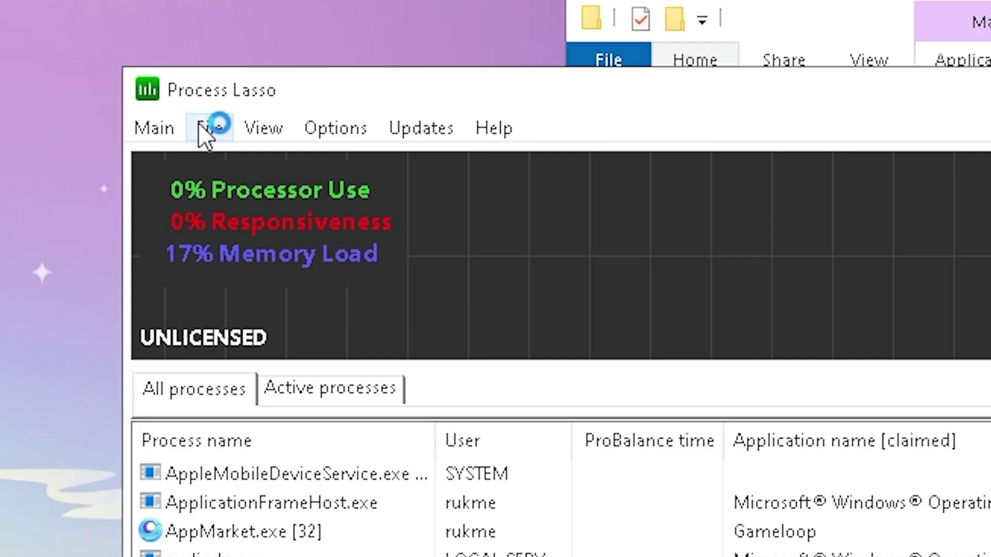
- Import the Process Lasoo Config file from the Programs\Process Lasso folder on the desktop into Process Lasso and close the program
{"action": "left_click", "coordinate": [145, 91]}
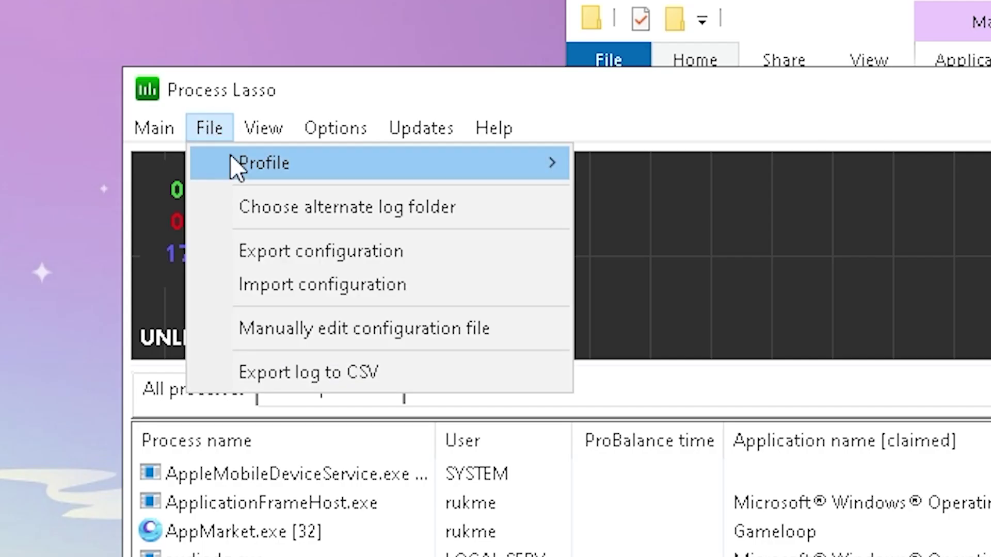
{"action": "left_click", "coordinate": [340, 289]}
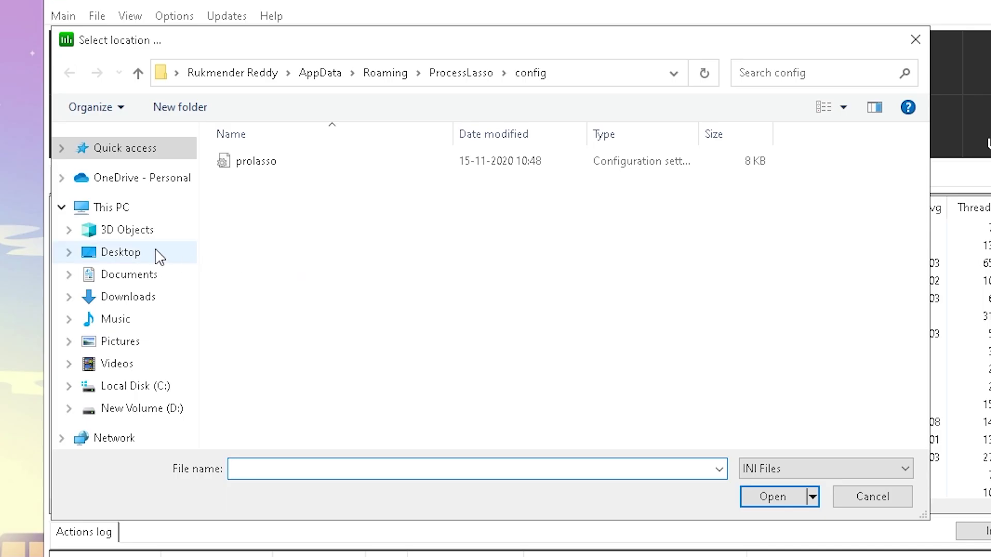
{"action": "left_click", "coordinate": [178, 223]}
{"action": "double_click", "coordinate": [250, 204]}
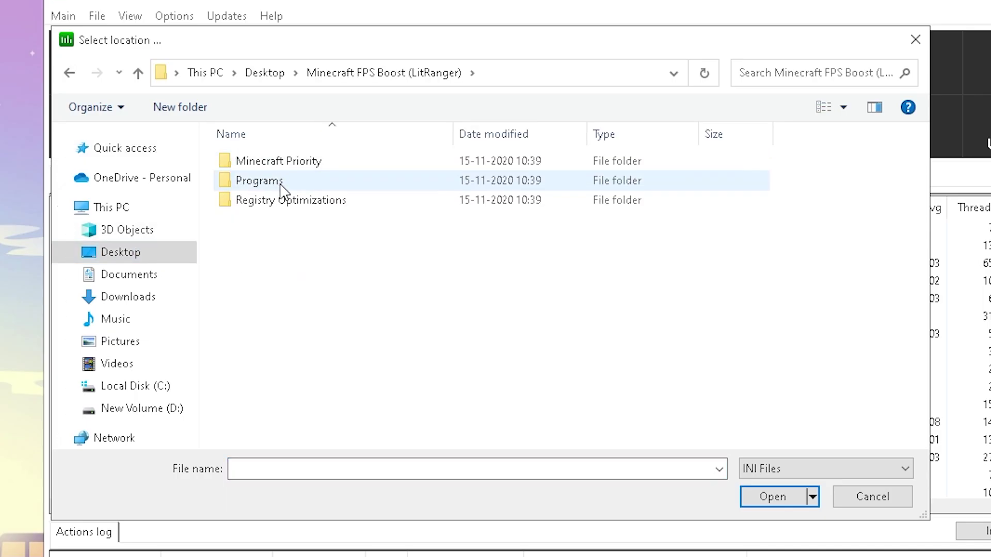
{"action": "double_click", "coordinate": [283, 185]}
{"action": "double_click", "coordinate": [281, 222]}
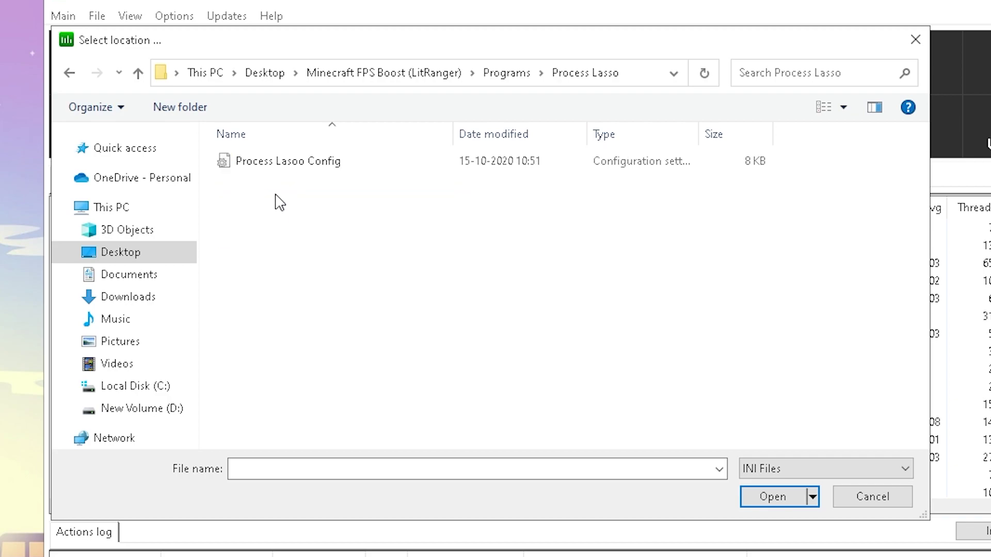
{"action": "left_click", "coordinate": [266, 171]}
{"action": "left_click", "coordinate": [765, 502]}
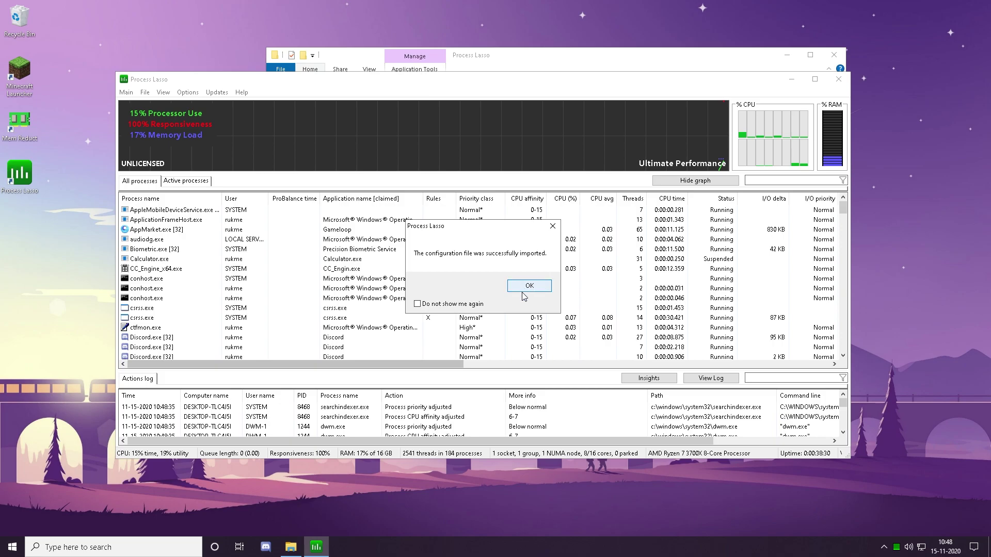
{"action": "left_click", "coordinate": [529, 286]}
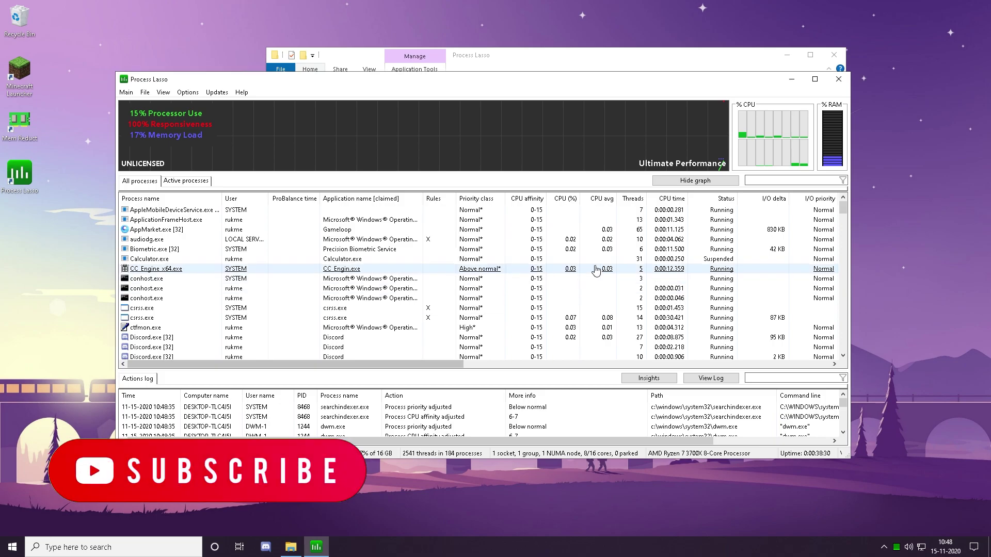
{"action": "left_click", "coordinate": [838, 80]}
- Run TimerResolution from the Programs\Timer Resolution folder, set the timer to its maximum resolution and leave the utility minimized
{"action": "left_click", "coordinate": [279, 133]}
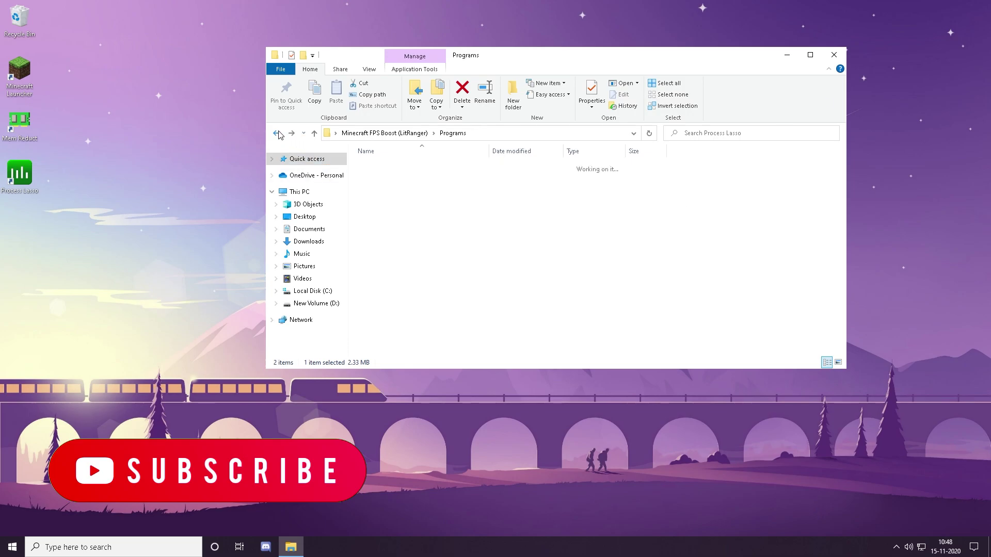
{"action": "left_click", "coordinate": [380, 212]}
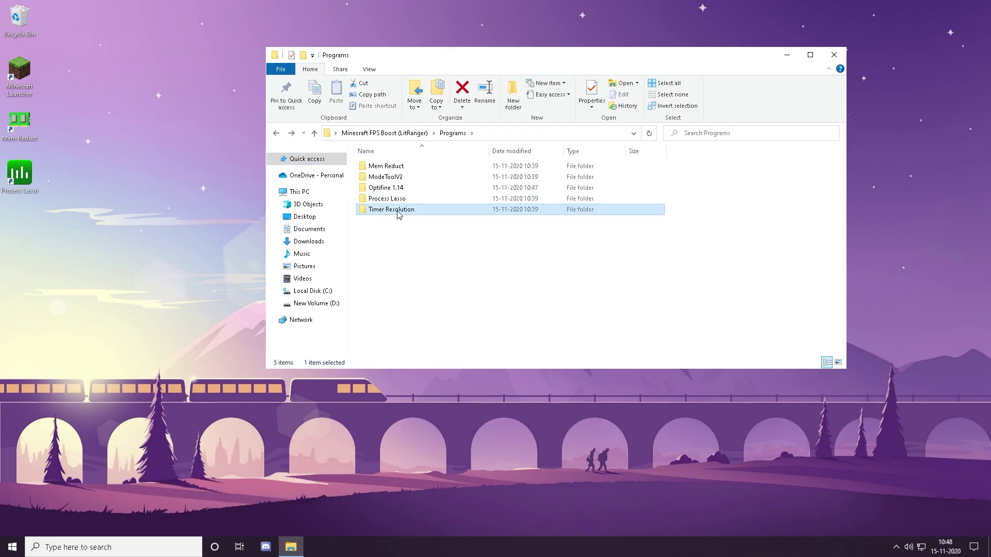
{"action": "double_click", "coordinate": [399, 210]}
{"action": "left_click", "coordinate": [387, 178]}
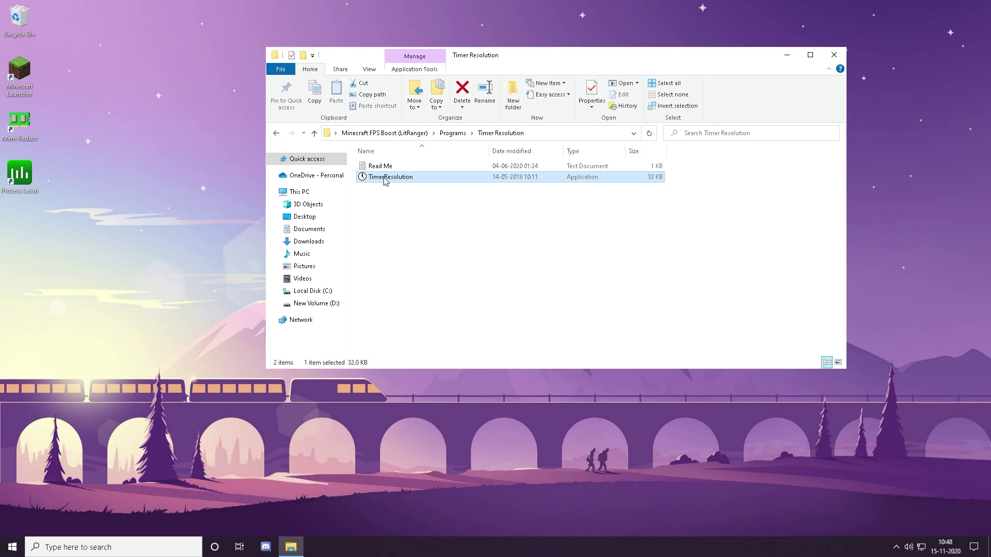
{"action": "double_click", "coordinate": [386, 177]}
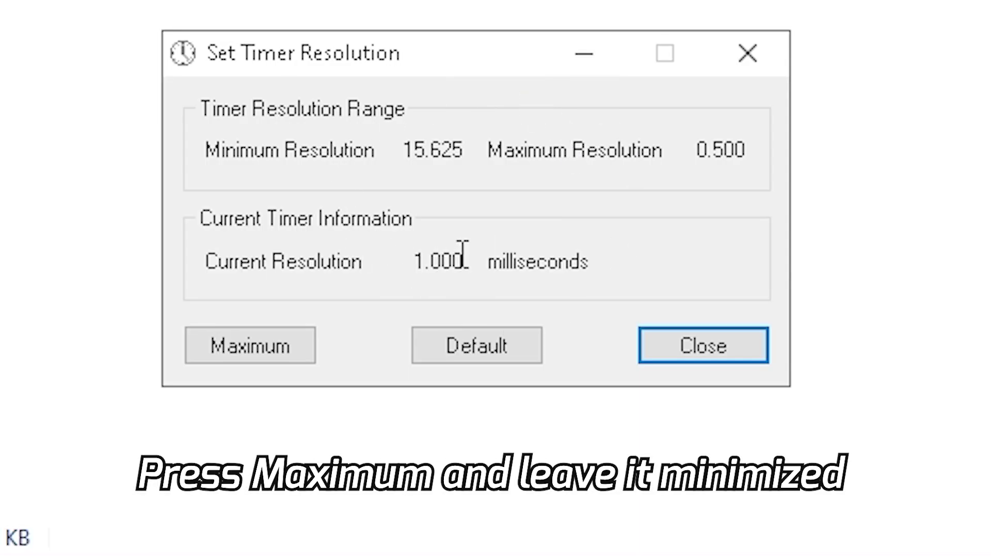
{"action": "left_click", "coordinate": [274, 344]}
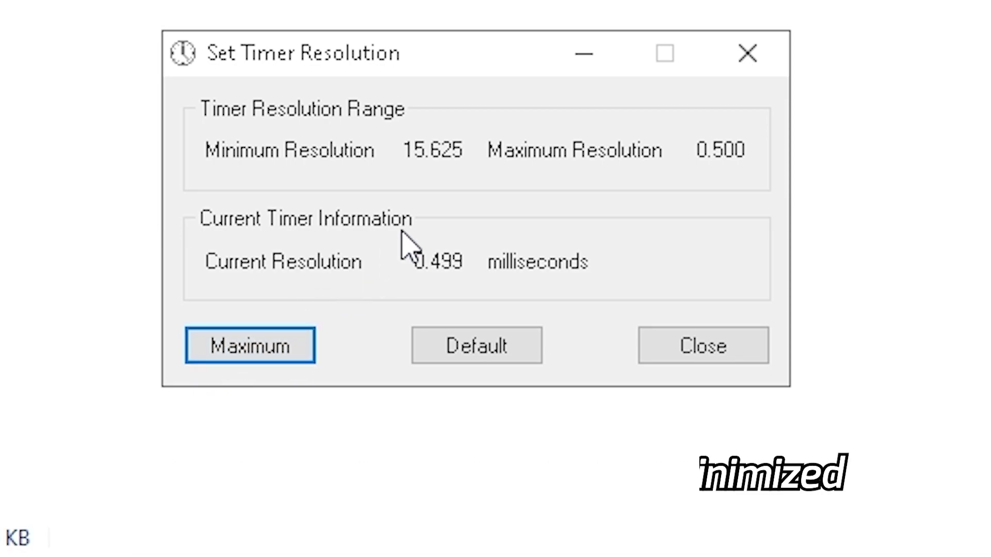
{"action": "left_click", "coordinate": [573, 54]}
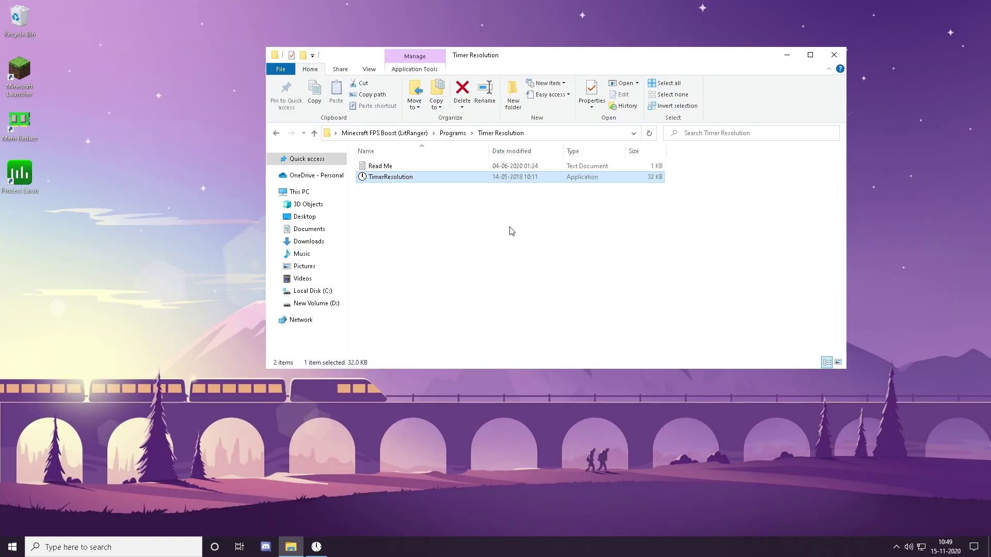
- Merge the MinecraftHighPriority registry file from the Minecraft Priority folder into the registry and close the folder window
{"action": "left_click", "coordinate": [277, 133]}
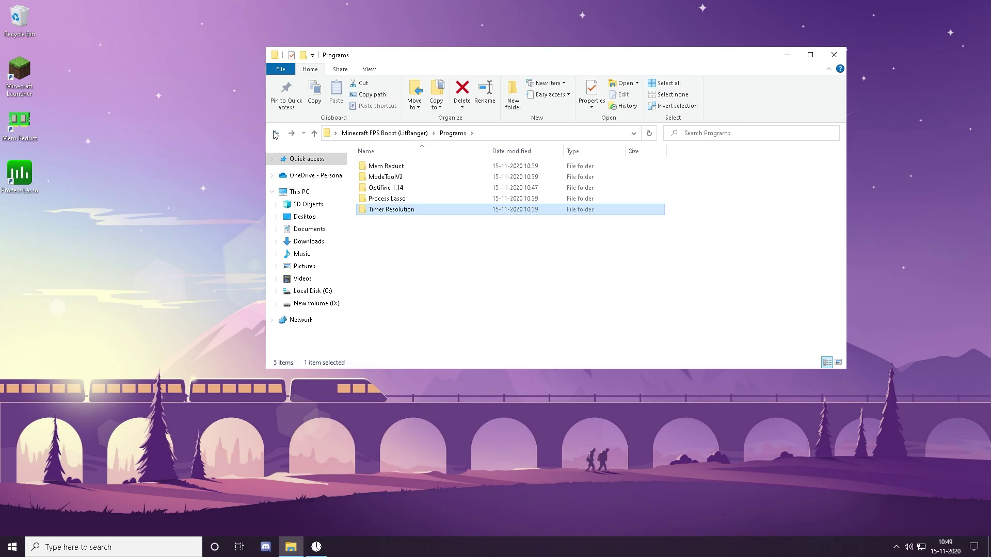
{"action": "left_click", "coordinate": [276, 133]}
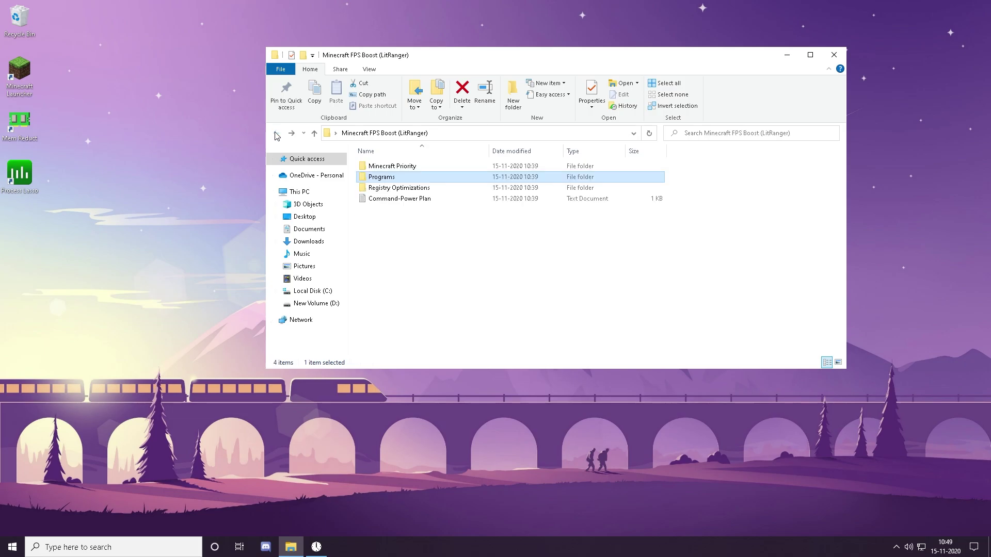
{"action": "left_click", "coordinate": [416, 167]}
{"action": "double_click", "coordinate": [411, 169]}
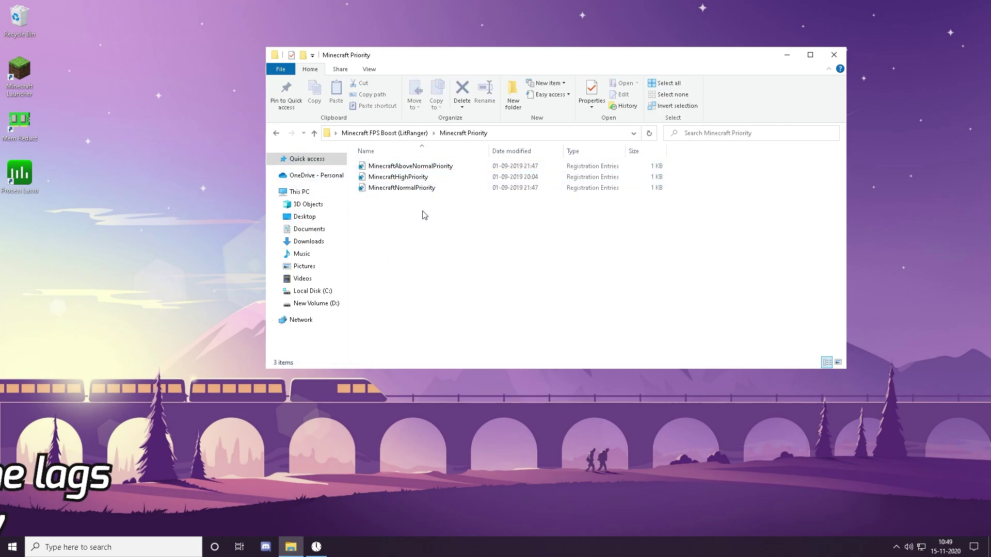
{"action": "key", "text": "ctrl+a"}
{"action": "left_click", "coordinate": [403, 177]}
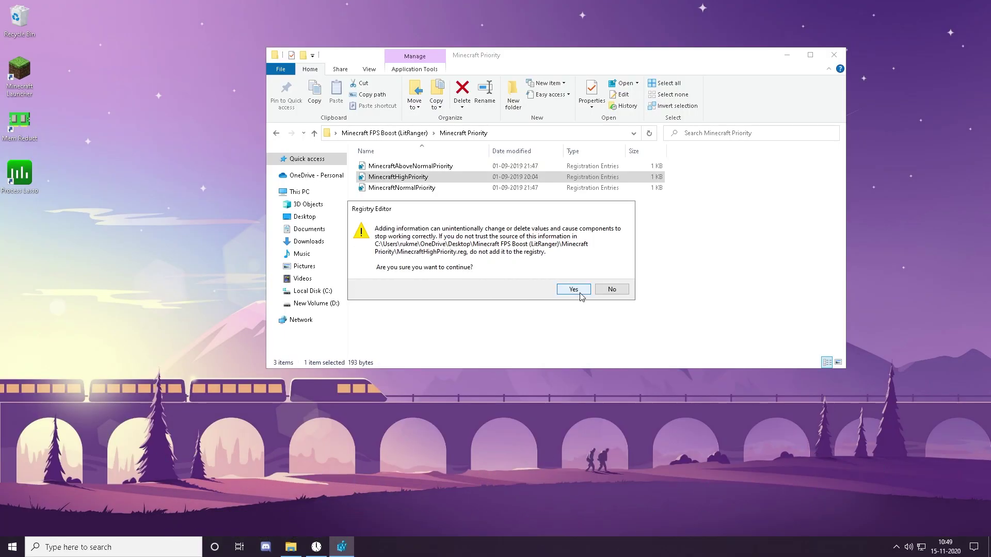
{"action": "left_click", "coordinate": [570, 288]}
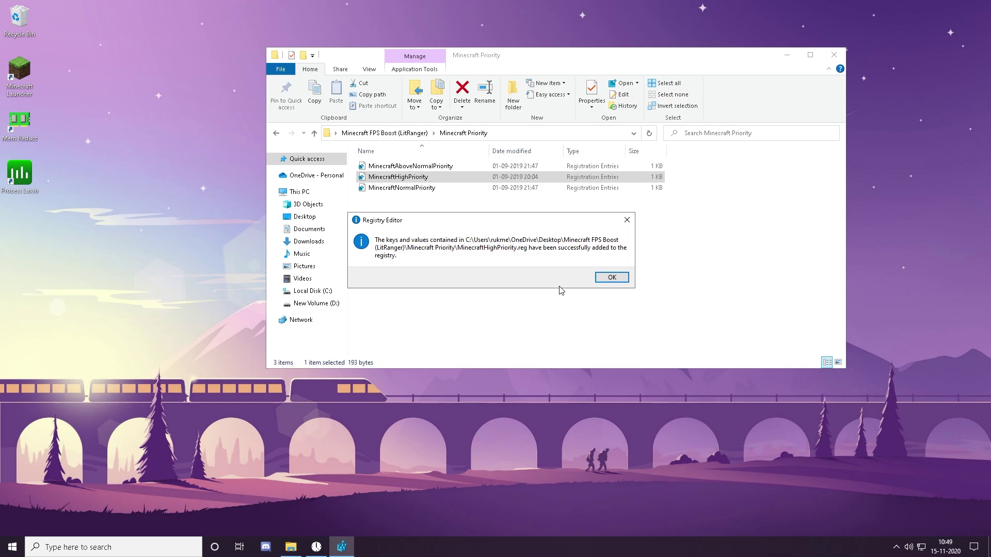
{"action": "left_click", "coordinate": [609, 277]}
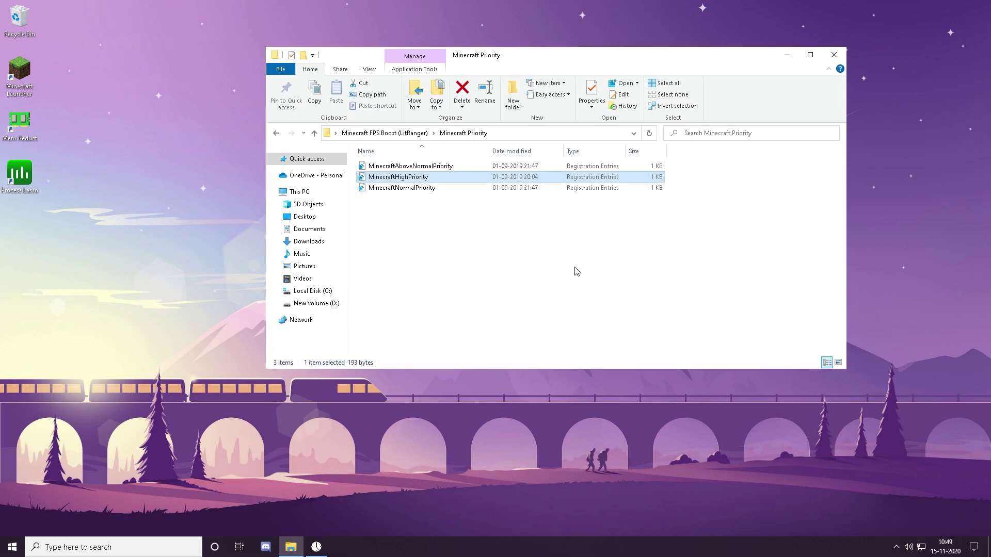
{"action": "left_click", "coordinate": [835, 56]}
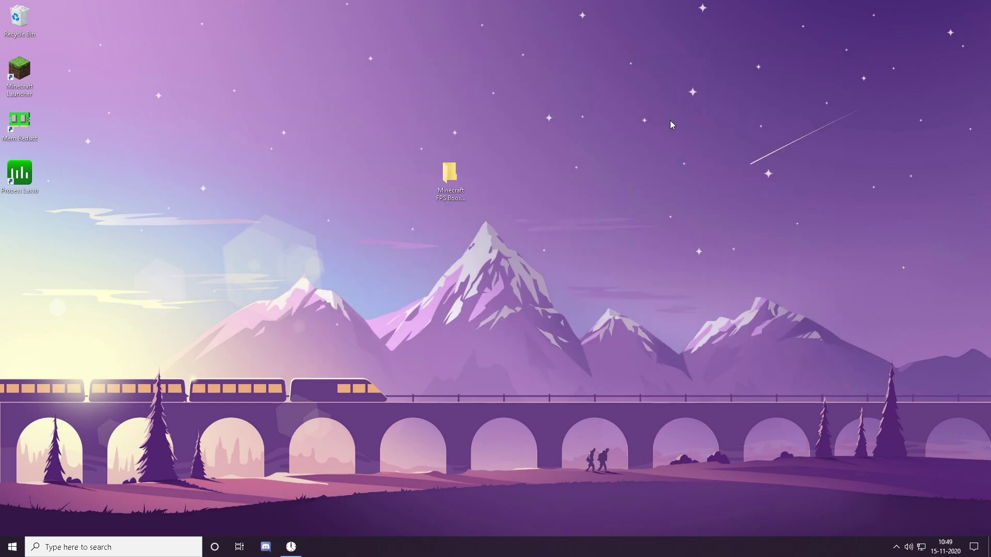
- Open the Windows Temp folder with the Run command temp, delete everything in it including the Precision Biometric folder, and close it
{"action": "left_click", "coordinate": [94, 548]}
{"action": "type", "text": "run"}
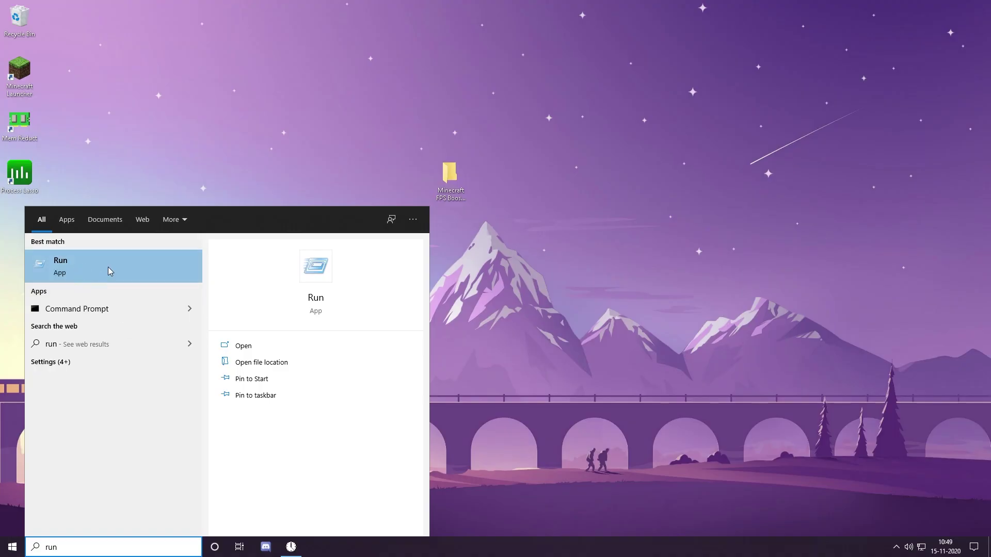
{"action": "left_click", "coordinate": [100, 270]}
{"action": "type", "text": "temp"}
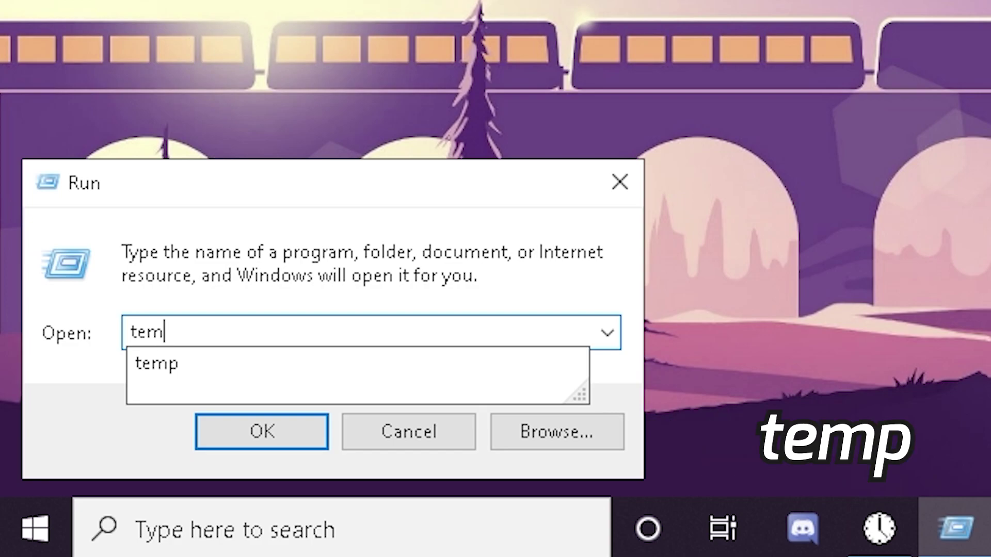
{"action": "left_click", "coordinate": [251, 419]}
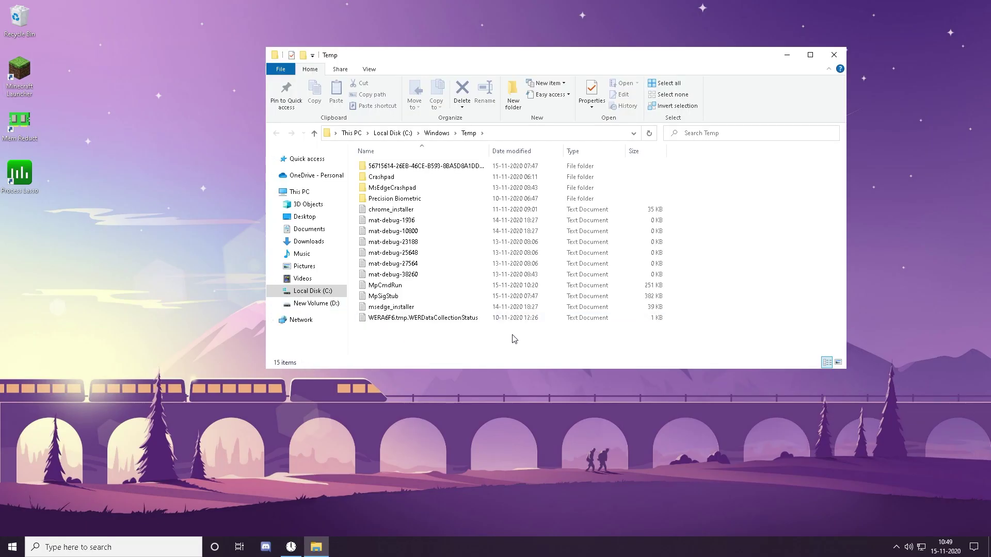
{"action": "left_click_drag", "start_coordinate": [514, 339], "coordinate": [402, 155]}
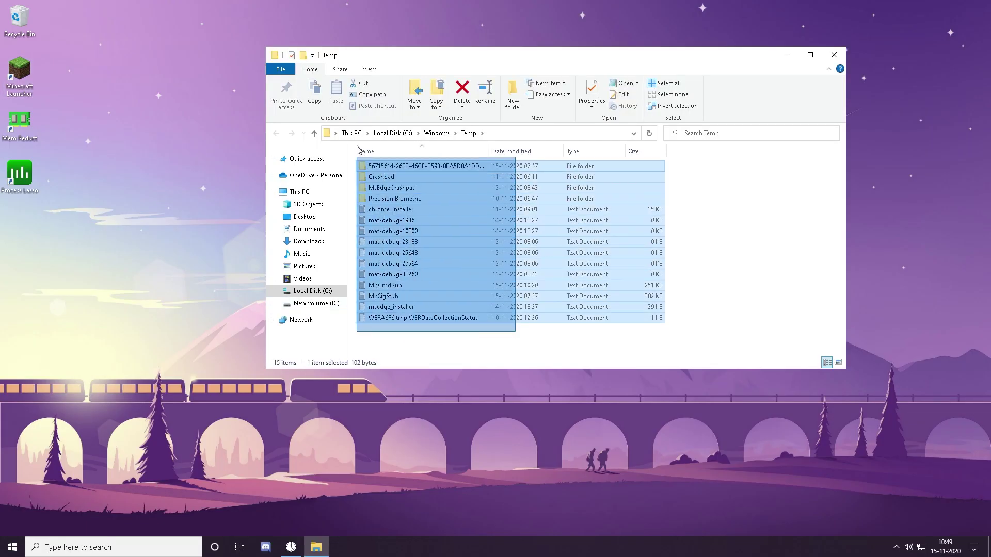
{"action": "right_click", "coordinate": [428, 216]}
{"action": "left_click", "coordinate": [456, 370]}
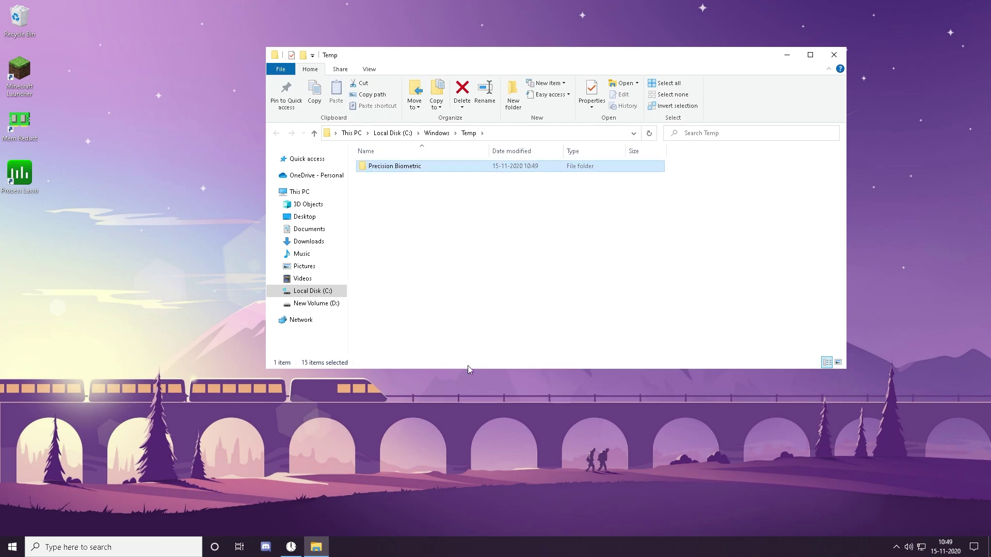
{"action": "key", "text": "shift+Delete"}
{"action": "key", "text": "Return"}
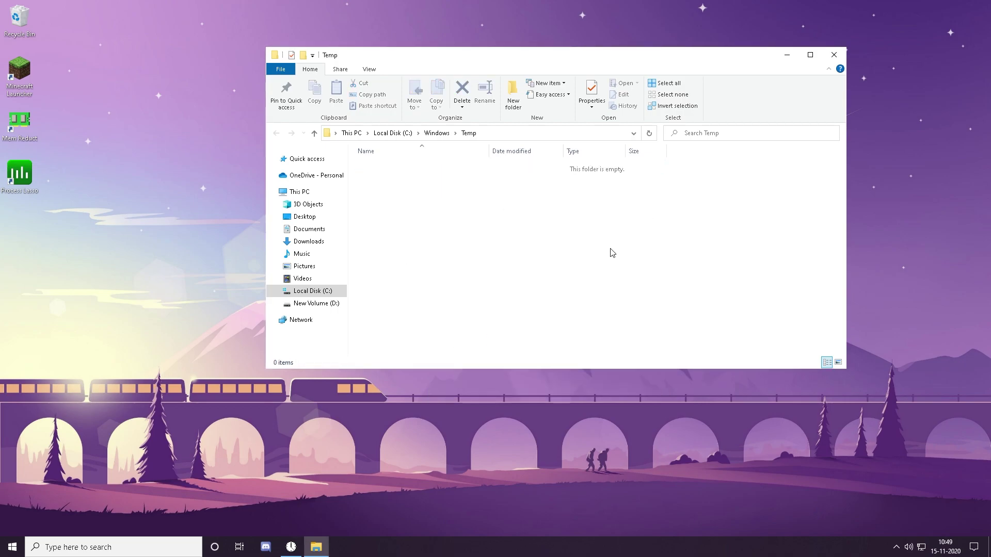
{"action": "left_click", "coordinate": [837, 55]}
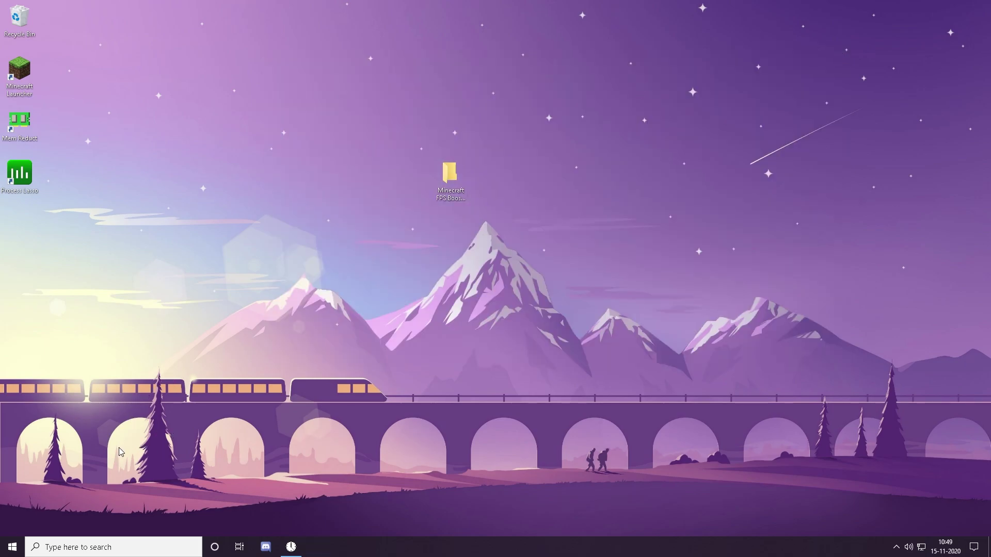
- Open the user's temporary folder with the Run command %temp%, permanently delete all its items while skipping the file in use, and close it
{"action": "key", "text": "super+r"}
{"action": "key", "text": "BackSpace"}
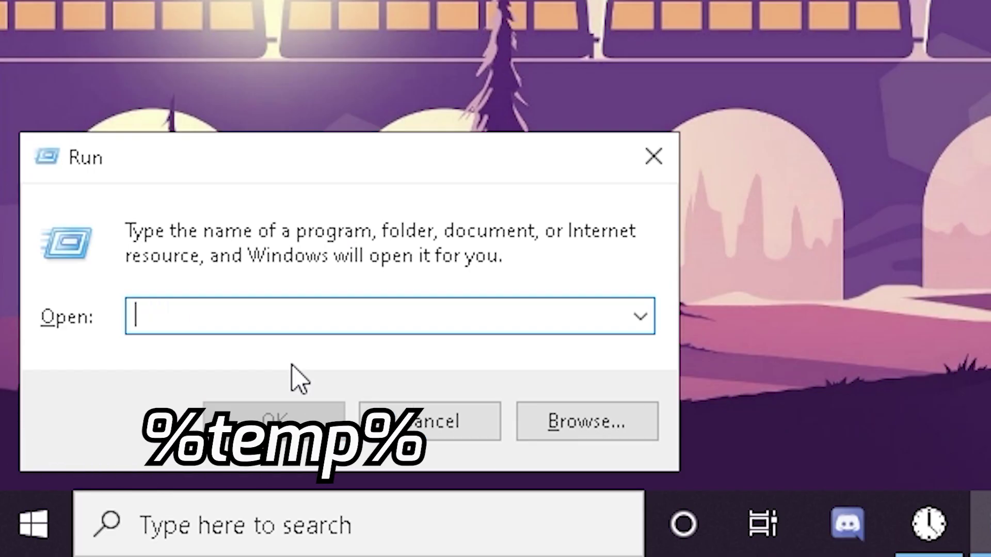
{"action": "type", "text": "%temp%"}
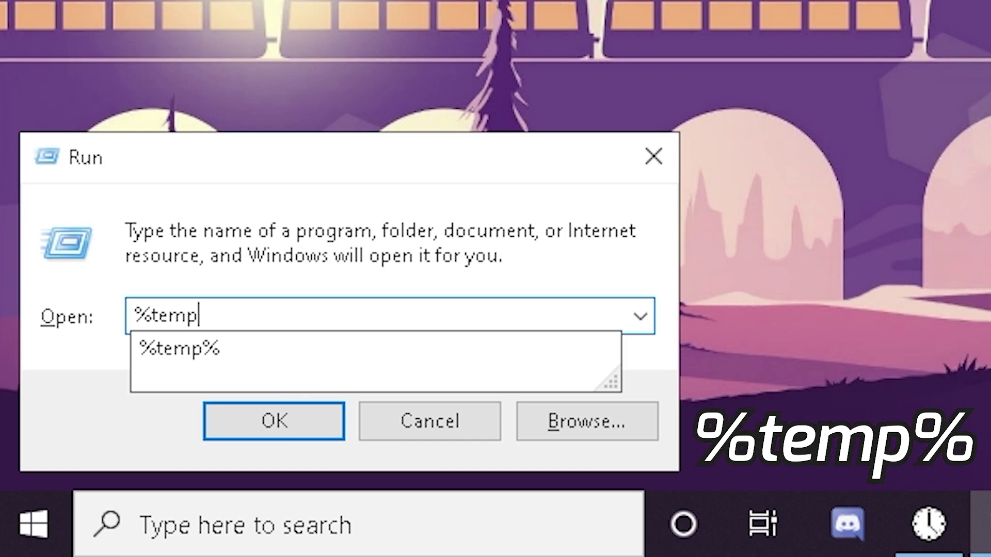
{"action": "left_click", "coordinate": [299, 419]}
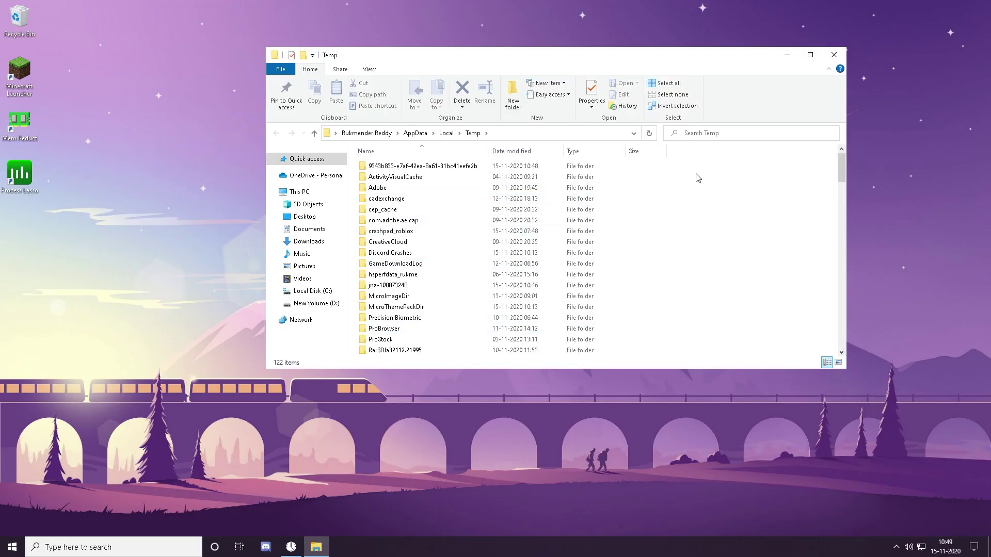
{"action": "key", "text": "ctrl+a"}
{"action": "scroll", "coordinate": [676, 171], "scroll_direction": "down", "scroll_amount": 20}
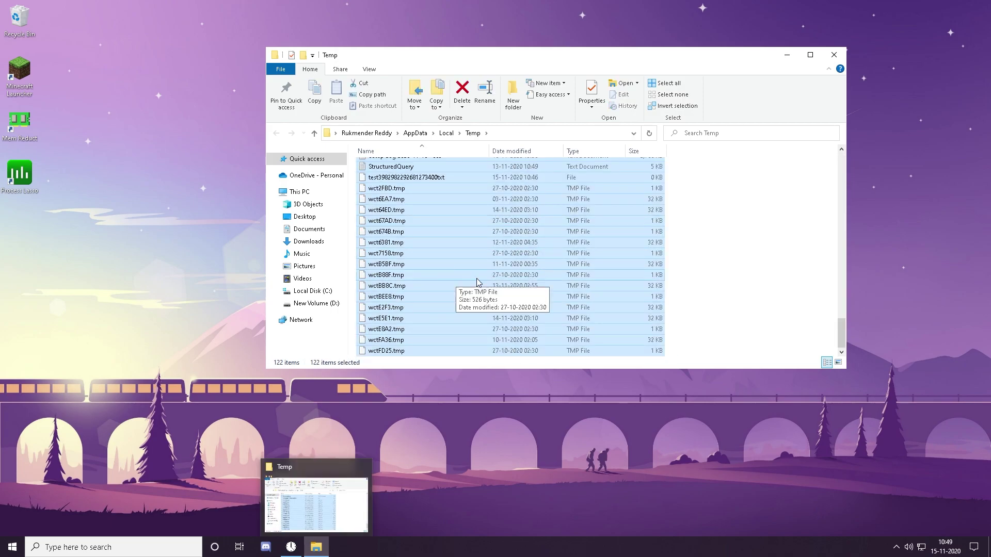
{"action": "right_click", "coordinate": [456, 238]}
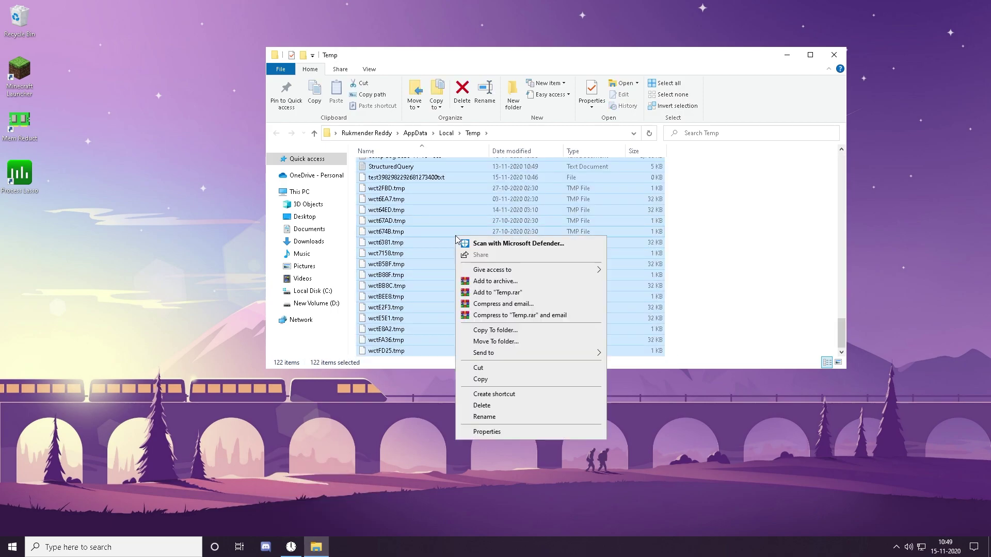
{"action": "left_click", "coordinate": [488, 405]}
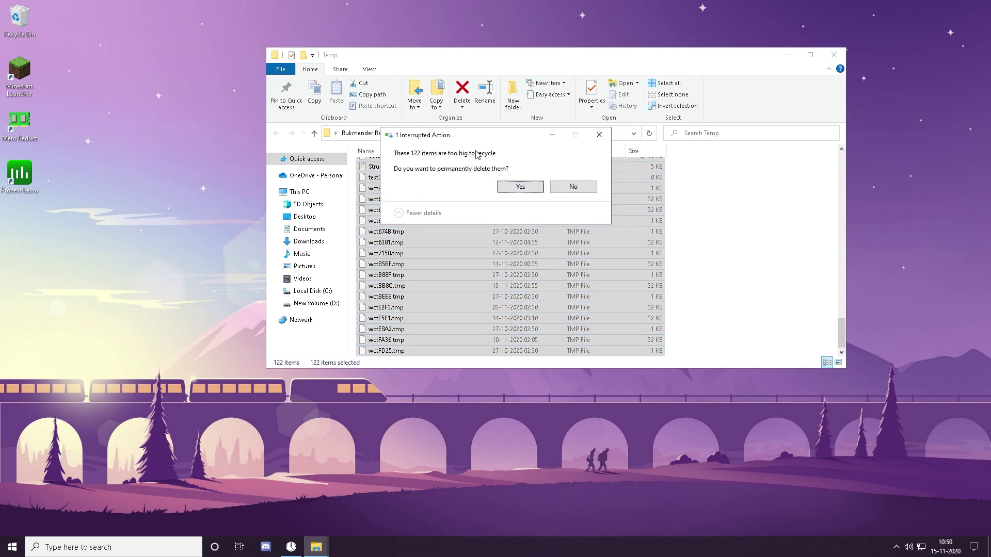
{"action": "left_click", "coordinate": [520, 187]}
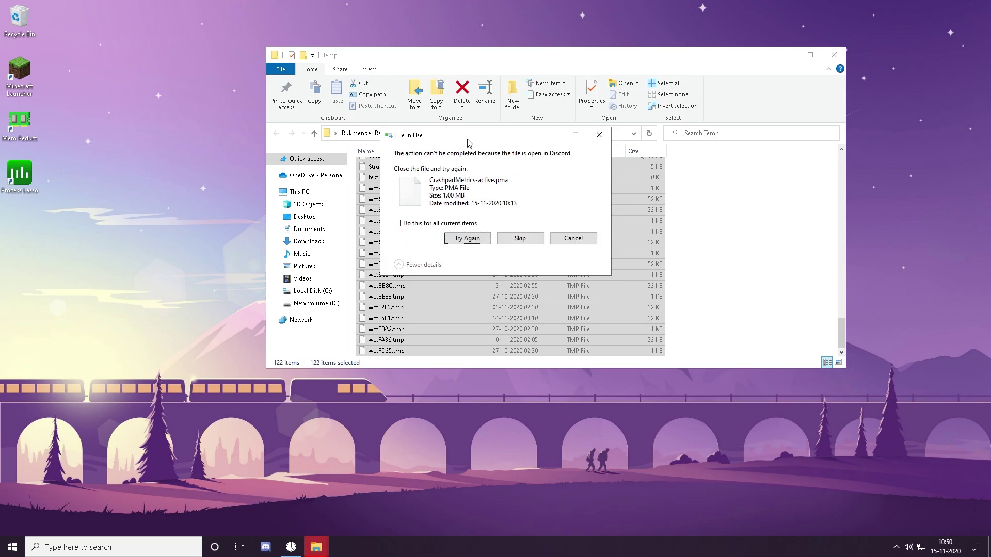
{"action": "left_click", "coordinate": [516, 238]}
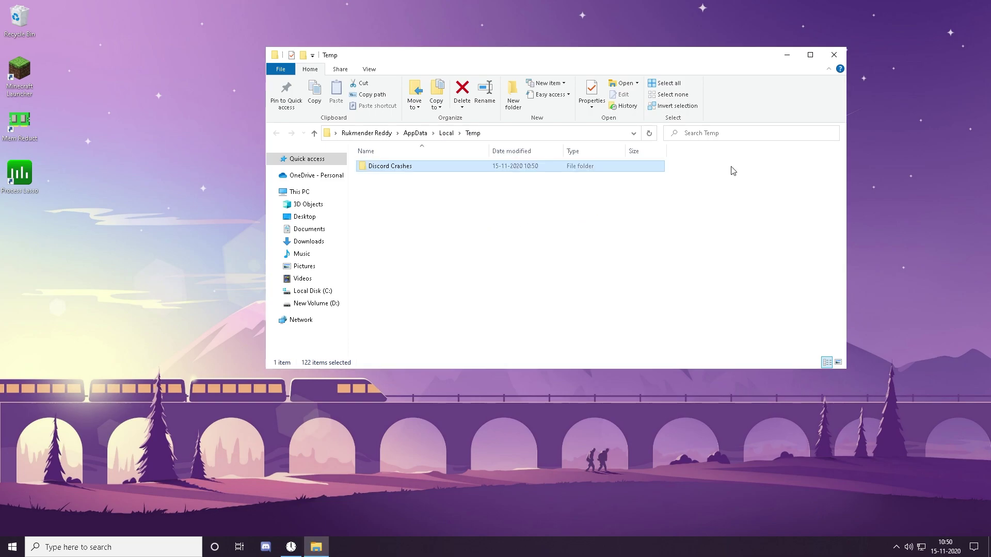
{"action": "left_click", "coordinate": [832, 53]}
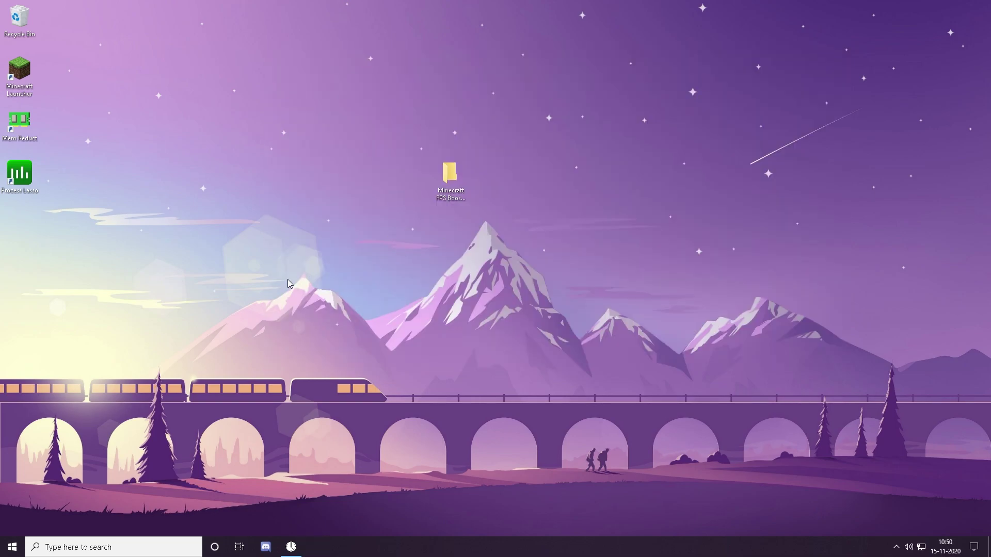
- Open the Prefetch folder with the Run command prefetch, granting access, permanently delete all its files while skipping undeletable ones, and close it
{"action": "key", "text": "super+r"}
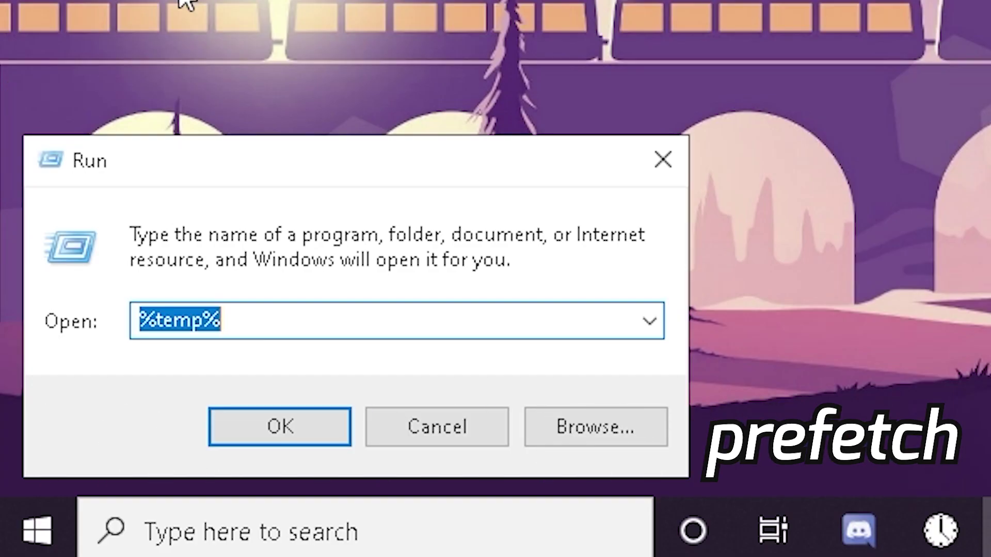
{"action": "key", "text": "BackSpace"}
{"action": "type", "text": "prefetch"}
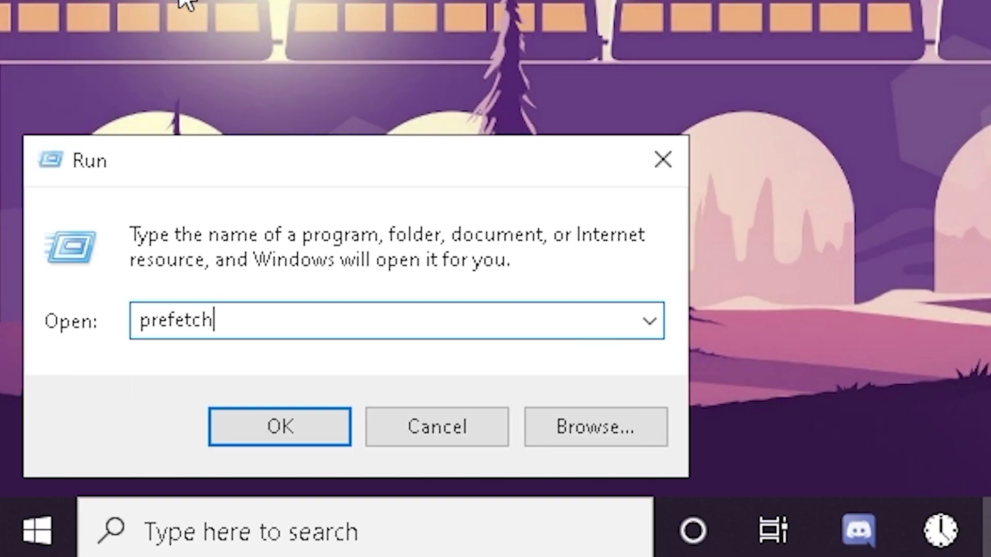
{"action": "left_click", "coordinate": [284, 431]}
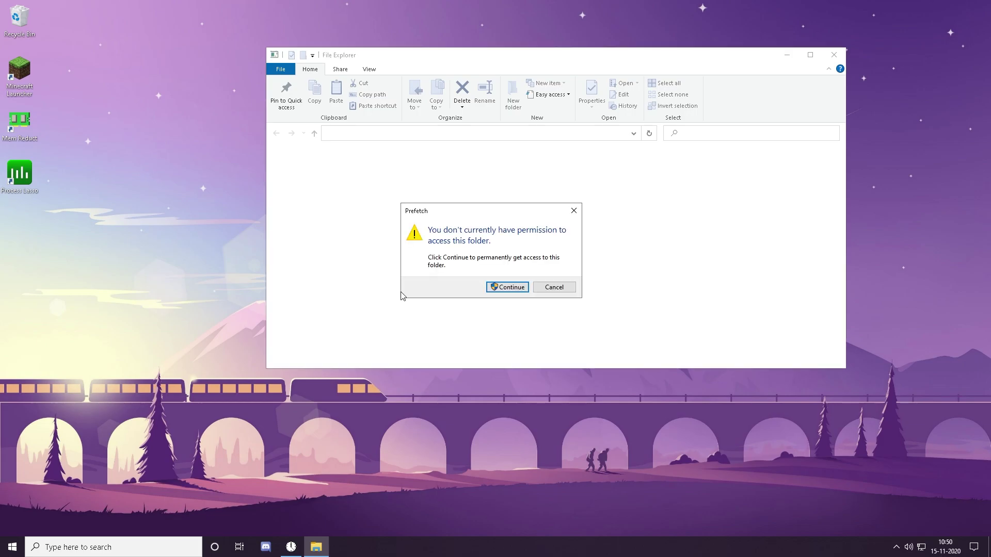
{"action": "left_click", "coordinate": [522, 287]}
{"action": "key", "text": "ctrl+a"}
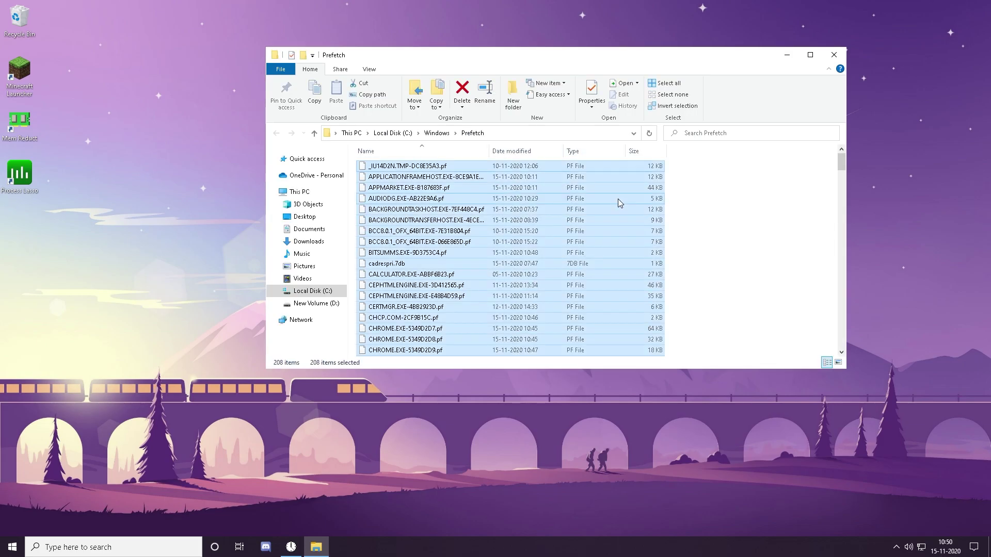
{"action": "key", "text": "shift+Delete"}
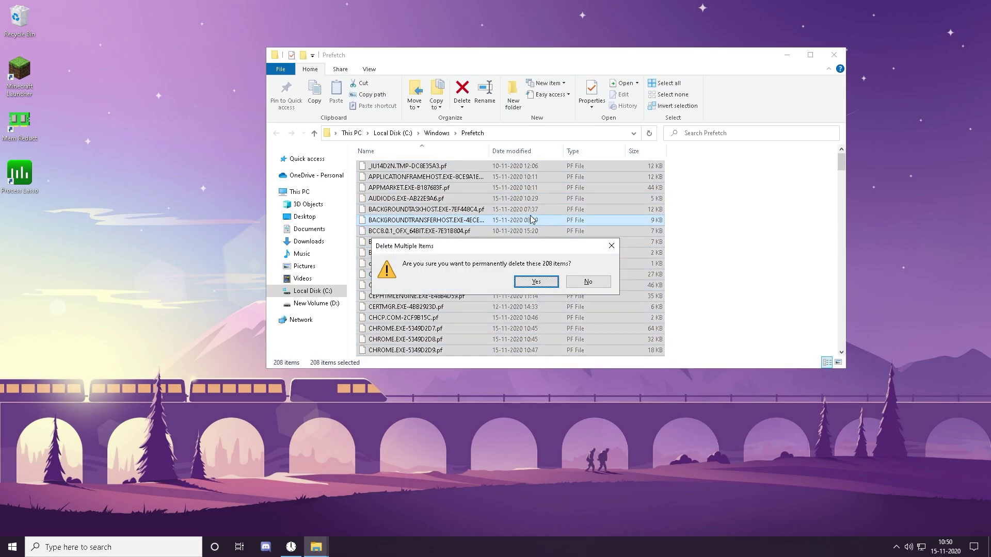
{"action": "left_click", "coordinate": [532, 282]}
{"action": "left_click", "coordinate": [397, 223]}
{"action": "left_click", "coordinate": [519, 238]}
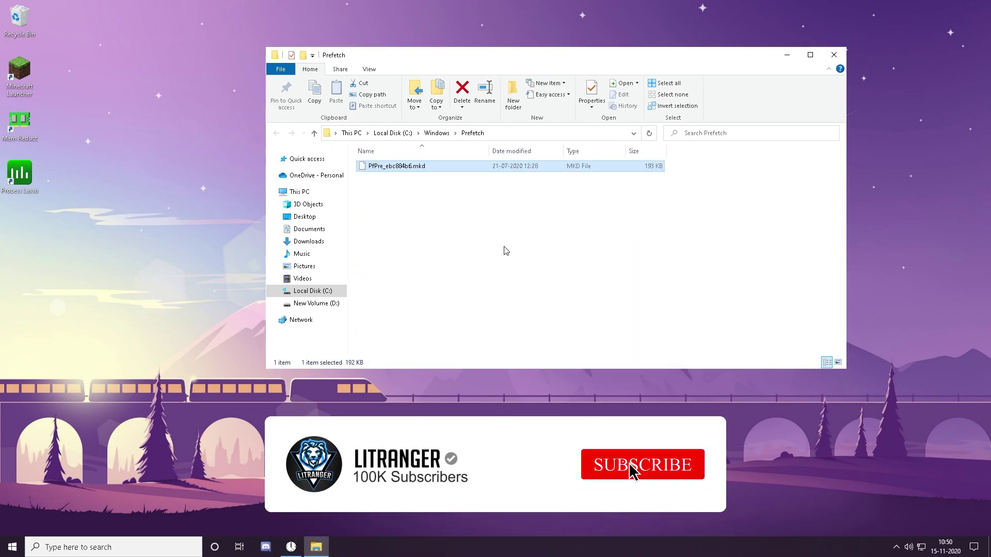
{"action": "left_click", "coordinate": [833, 54]}
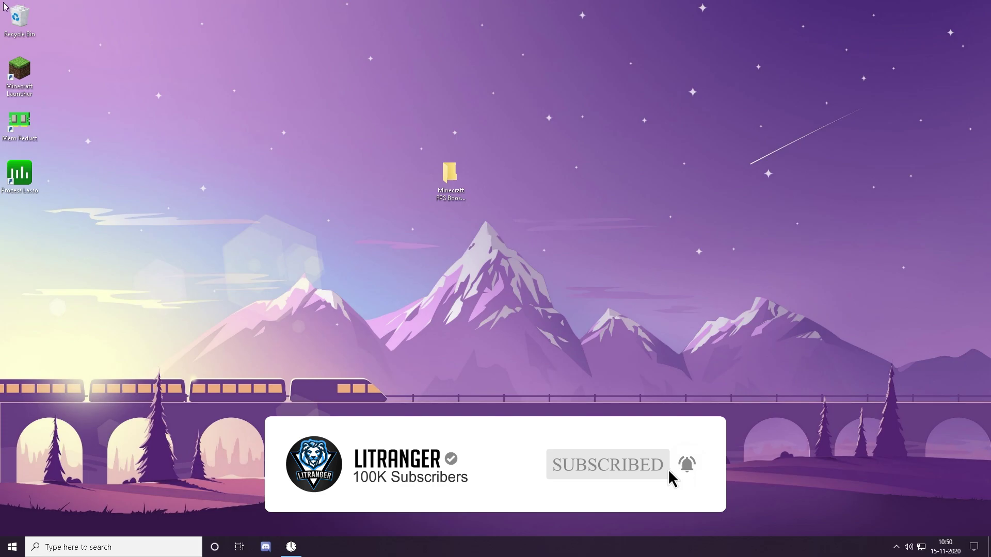
- Empty the Recycle Bin on the desktop and confirm the permanent deletion
{"action": "right_click", "coordinate": [8, 18]}
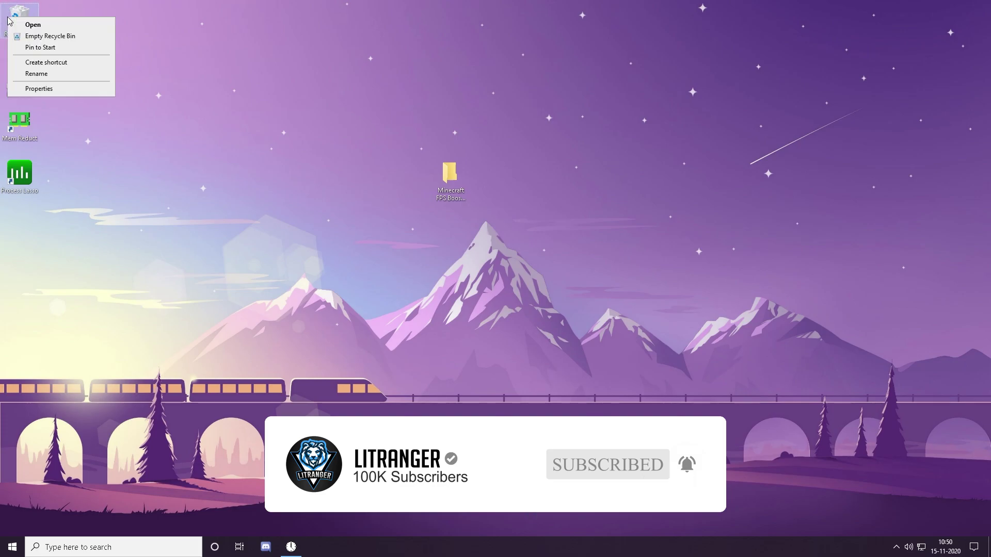
{"action": "left_click", "coordinate": [29, 37]}
{"action": "left_click", "coordinate": [537, 282]}
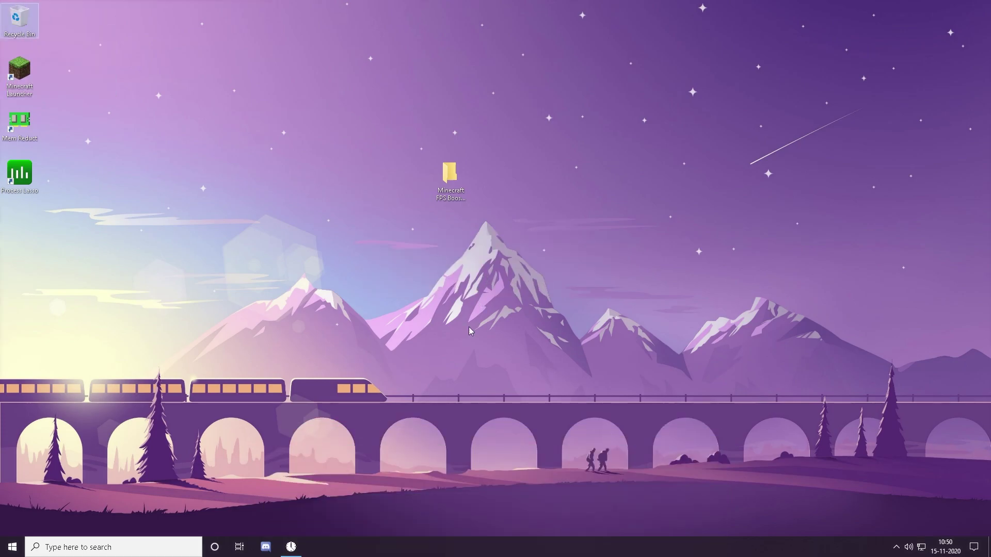